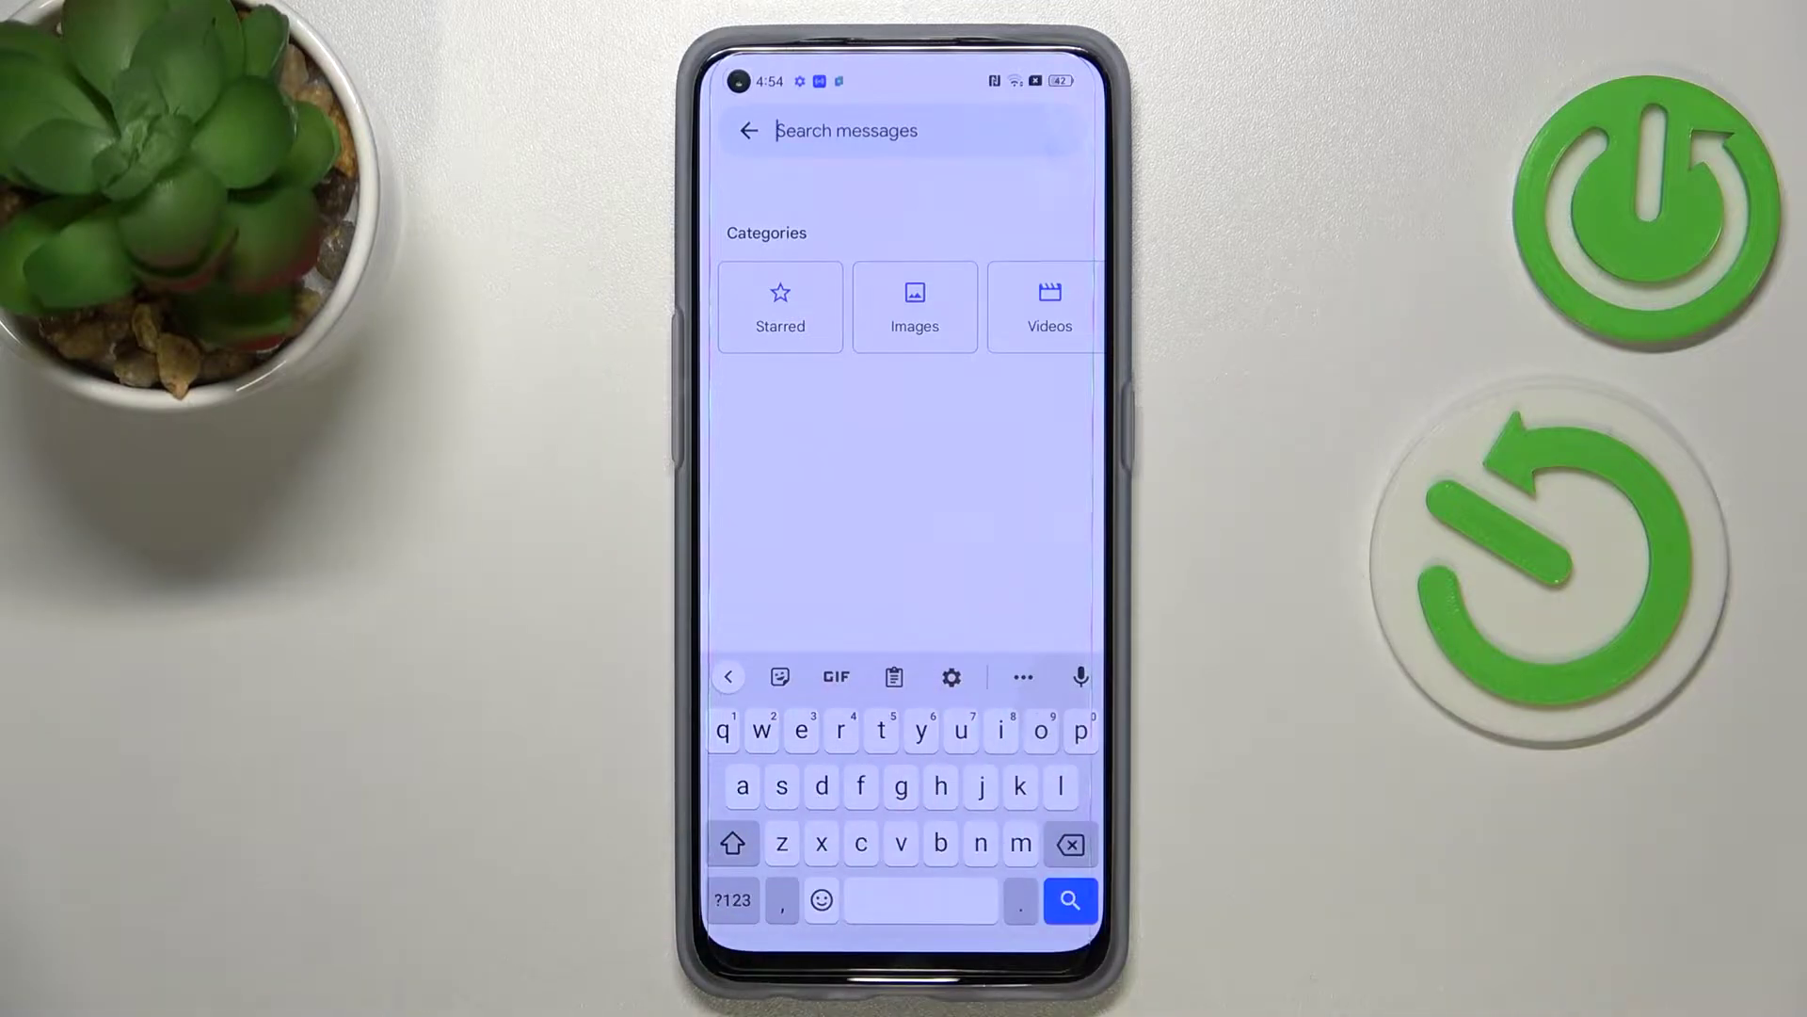
Step: Go from Gboard settings to Languages and start adding a keyboard, reaching Urdu in the list
{"action": "left_click", "coordinate": [950, 676]}
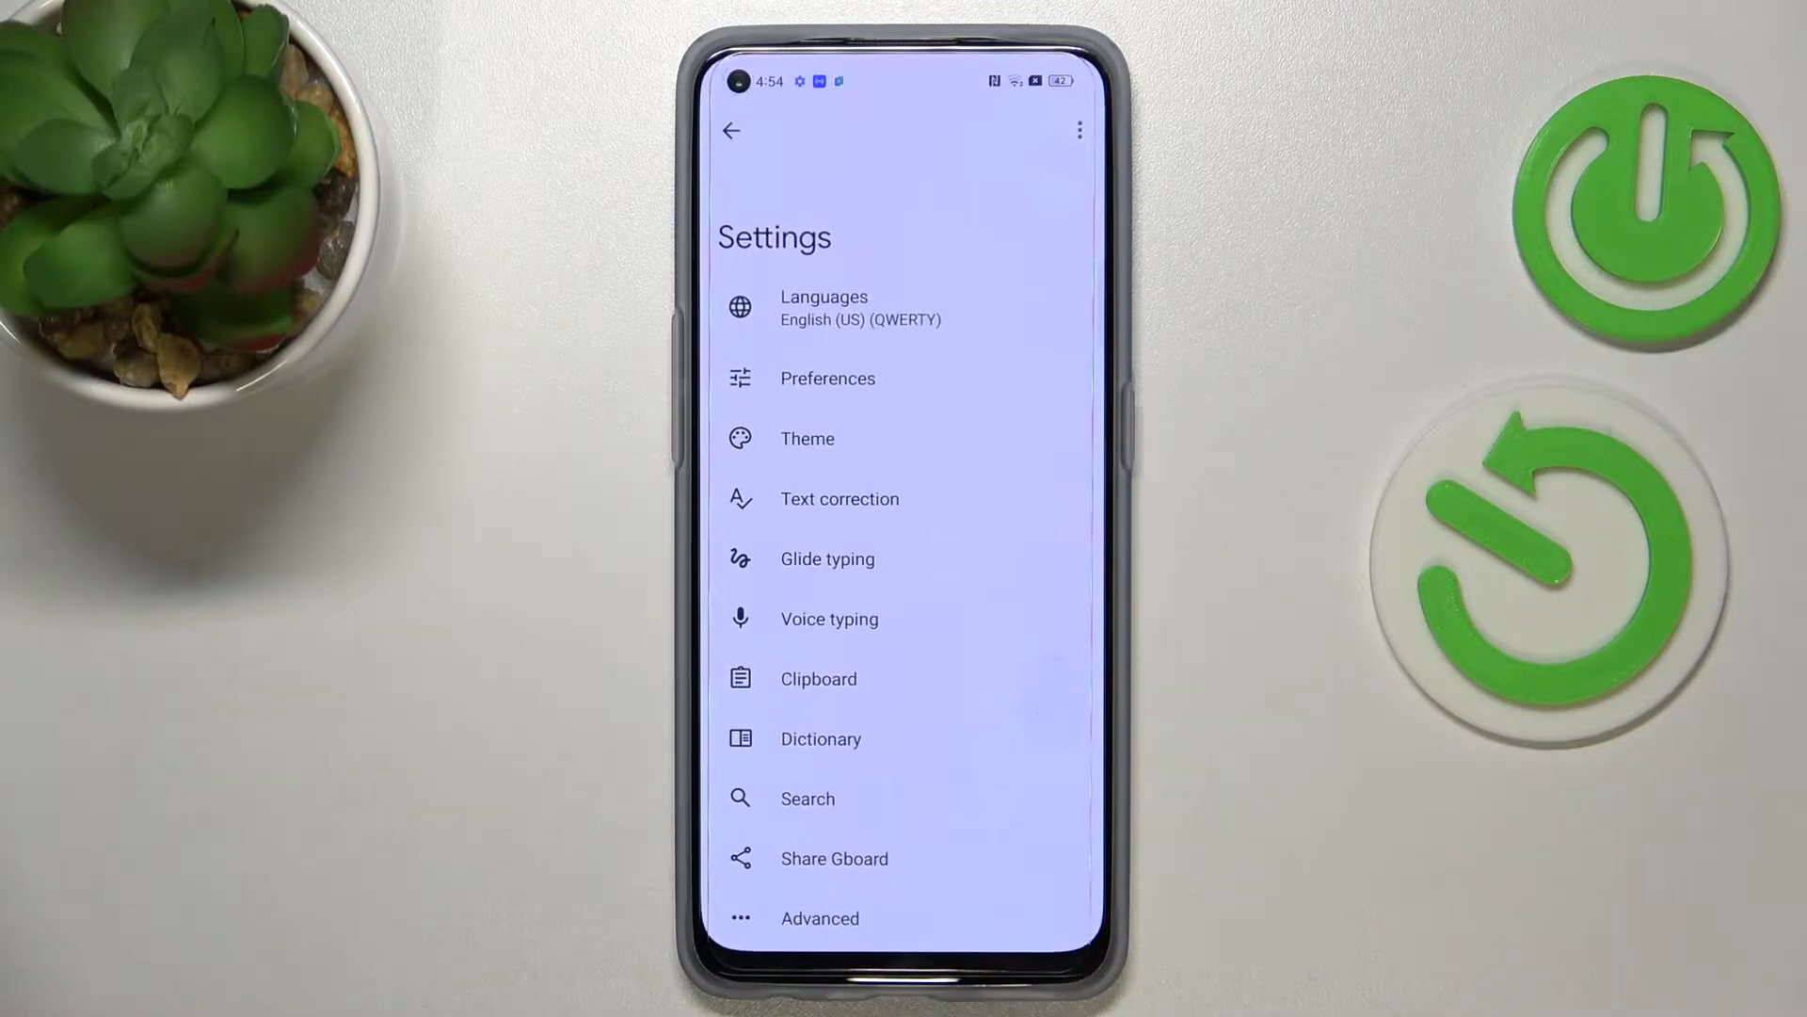
{"action": "left_click", "coordinate": [847, 308]}
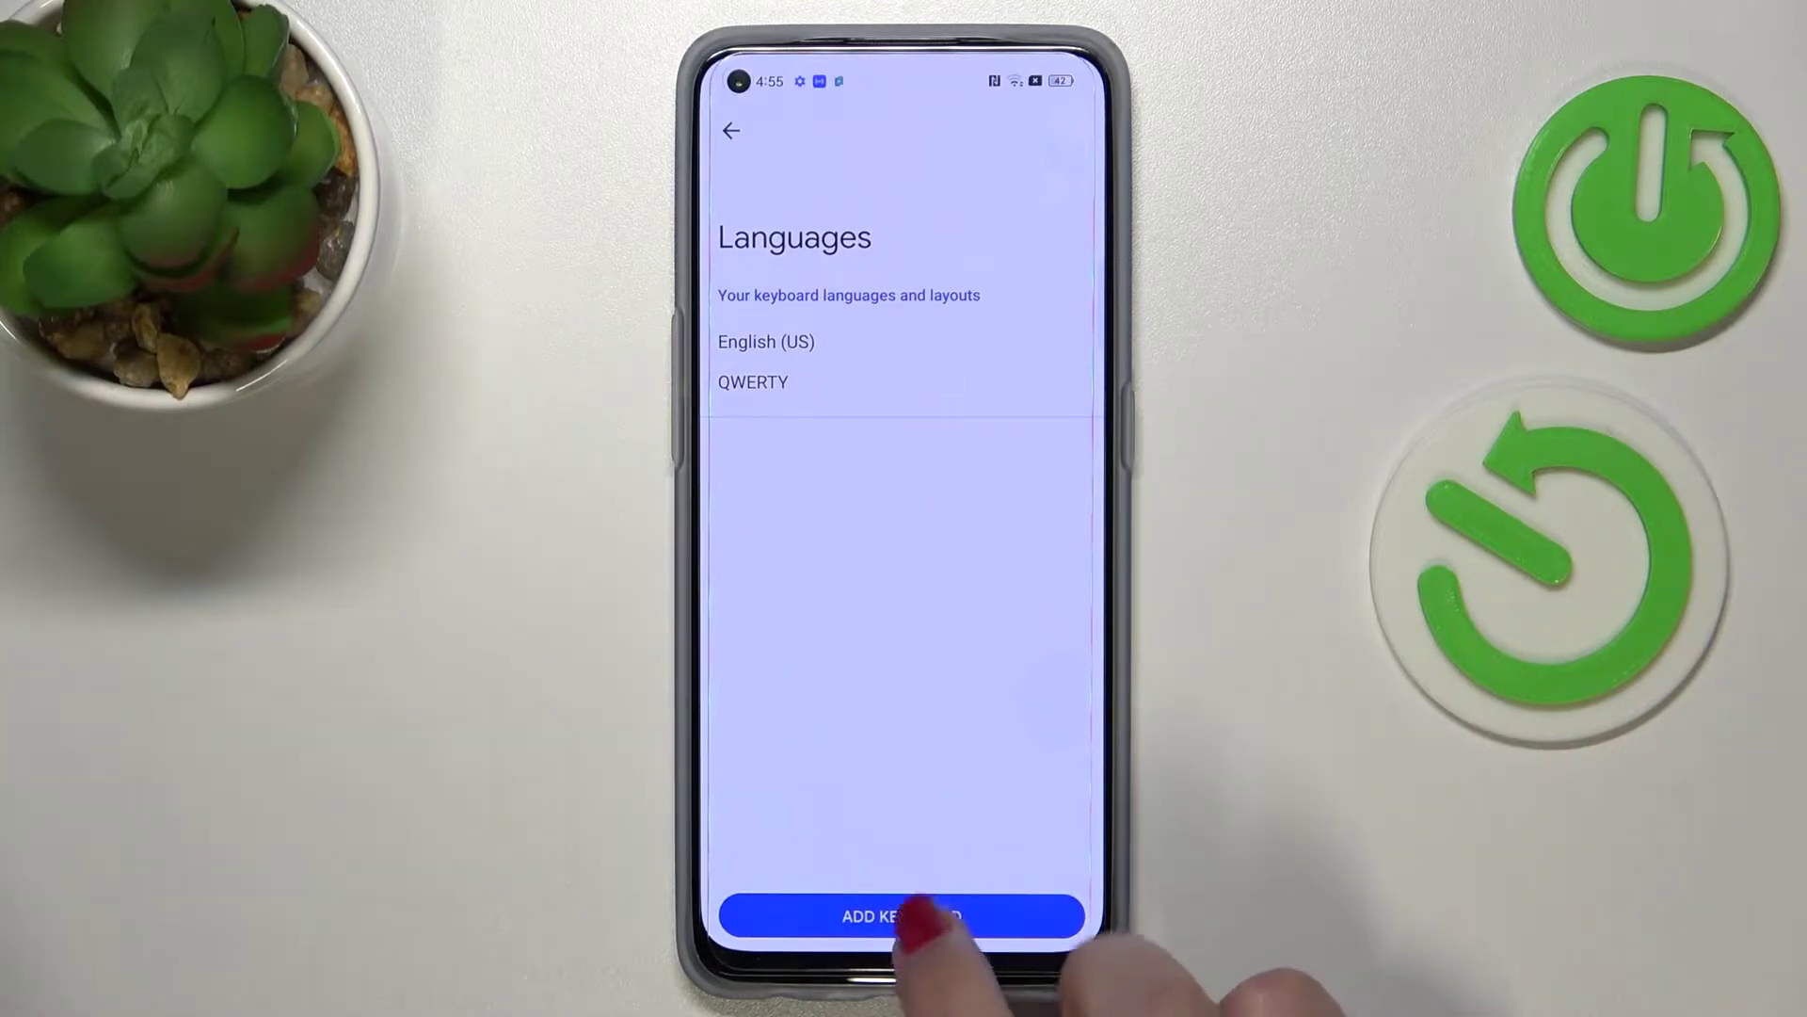
{"action": "left_click", "coordinate": [901, 915]}
{"action": "scroll", "coordinate": [904, 564], "scroll_direction": "down", "scroll_amount": 5}
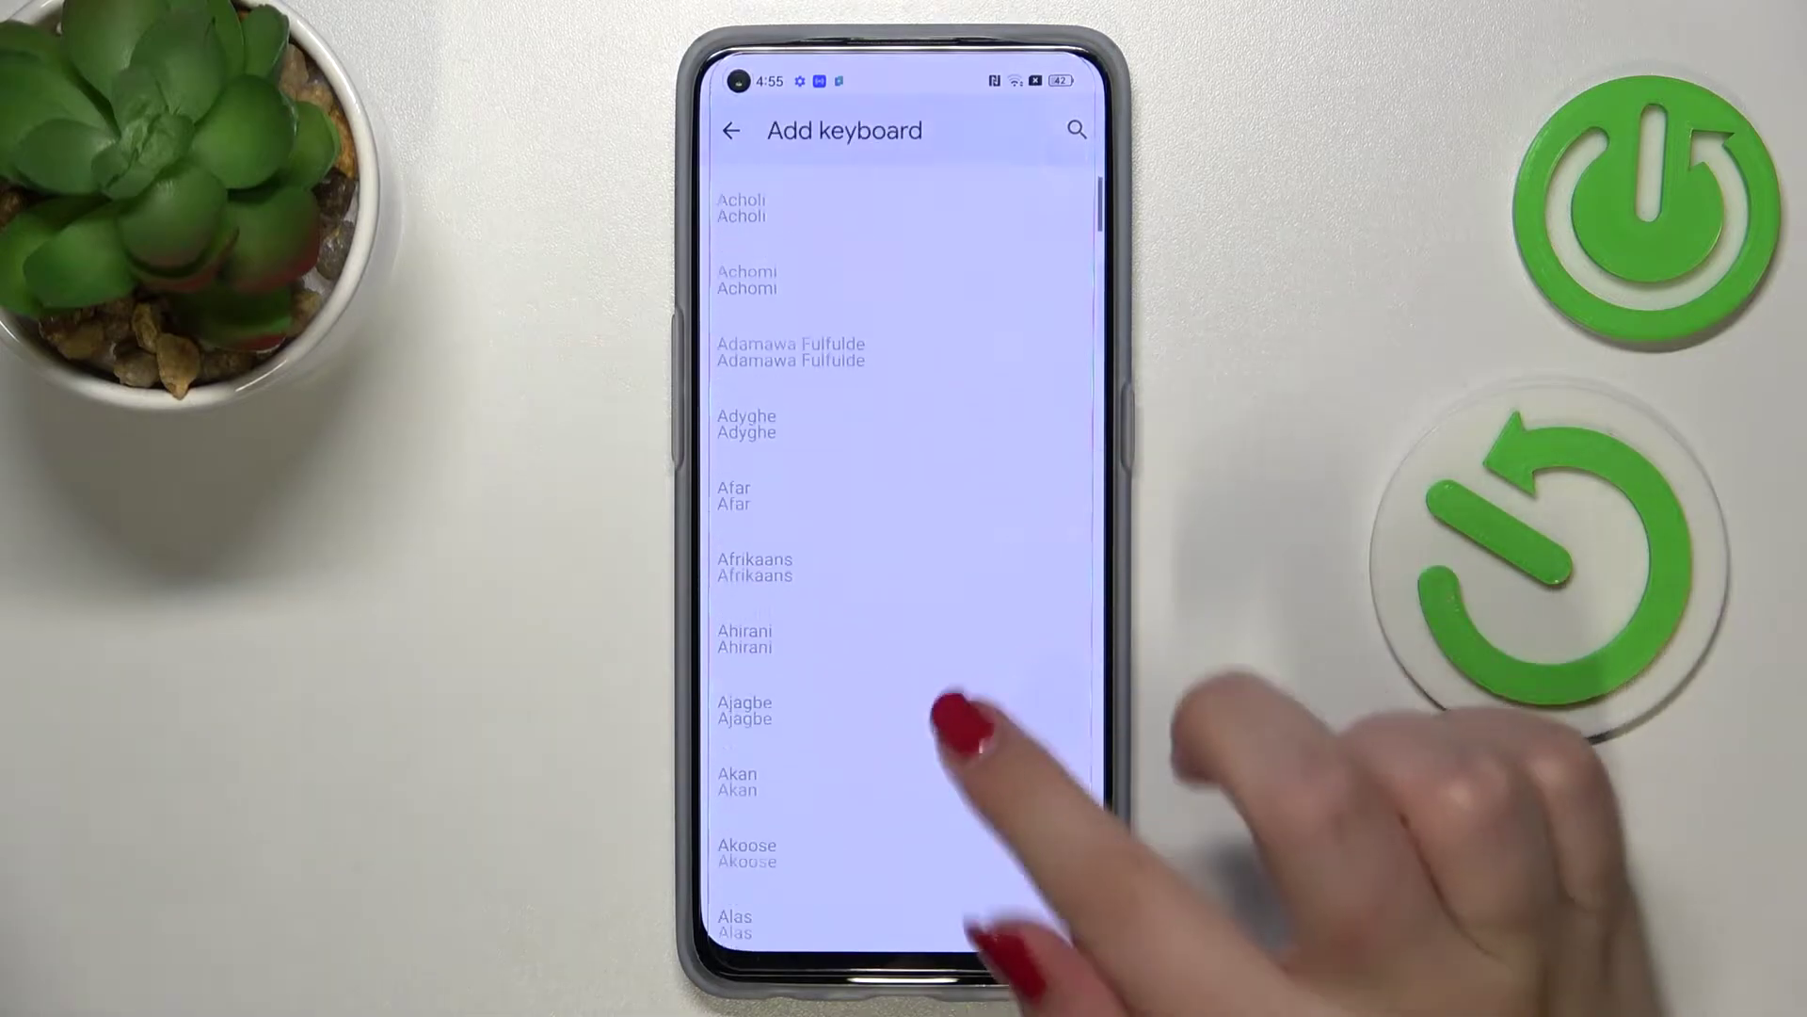
{"action": "scroll", "coordinate": [904, 565], "scroll_direction": "down", "scroll_amount": 5}
{"action": "scroll", "coordinate": [904, 565], "scroll_direction": "down", "scroll_amount": 5}
{"action": "scroll", "coordinate": [905, 565], "scroll_direction": "down", "scroll_amount": 5}
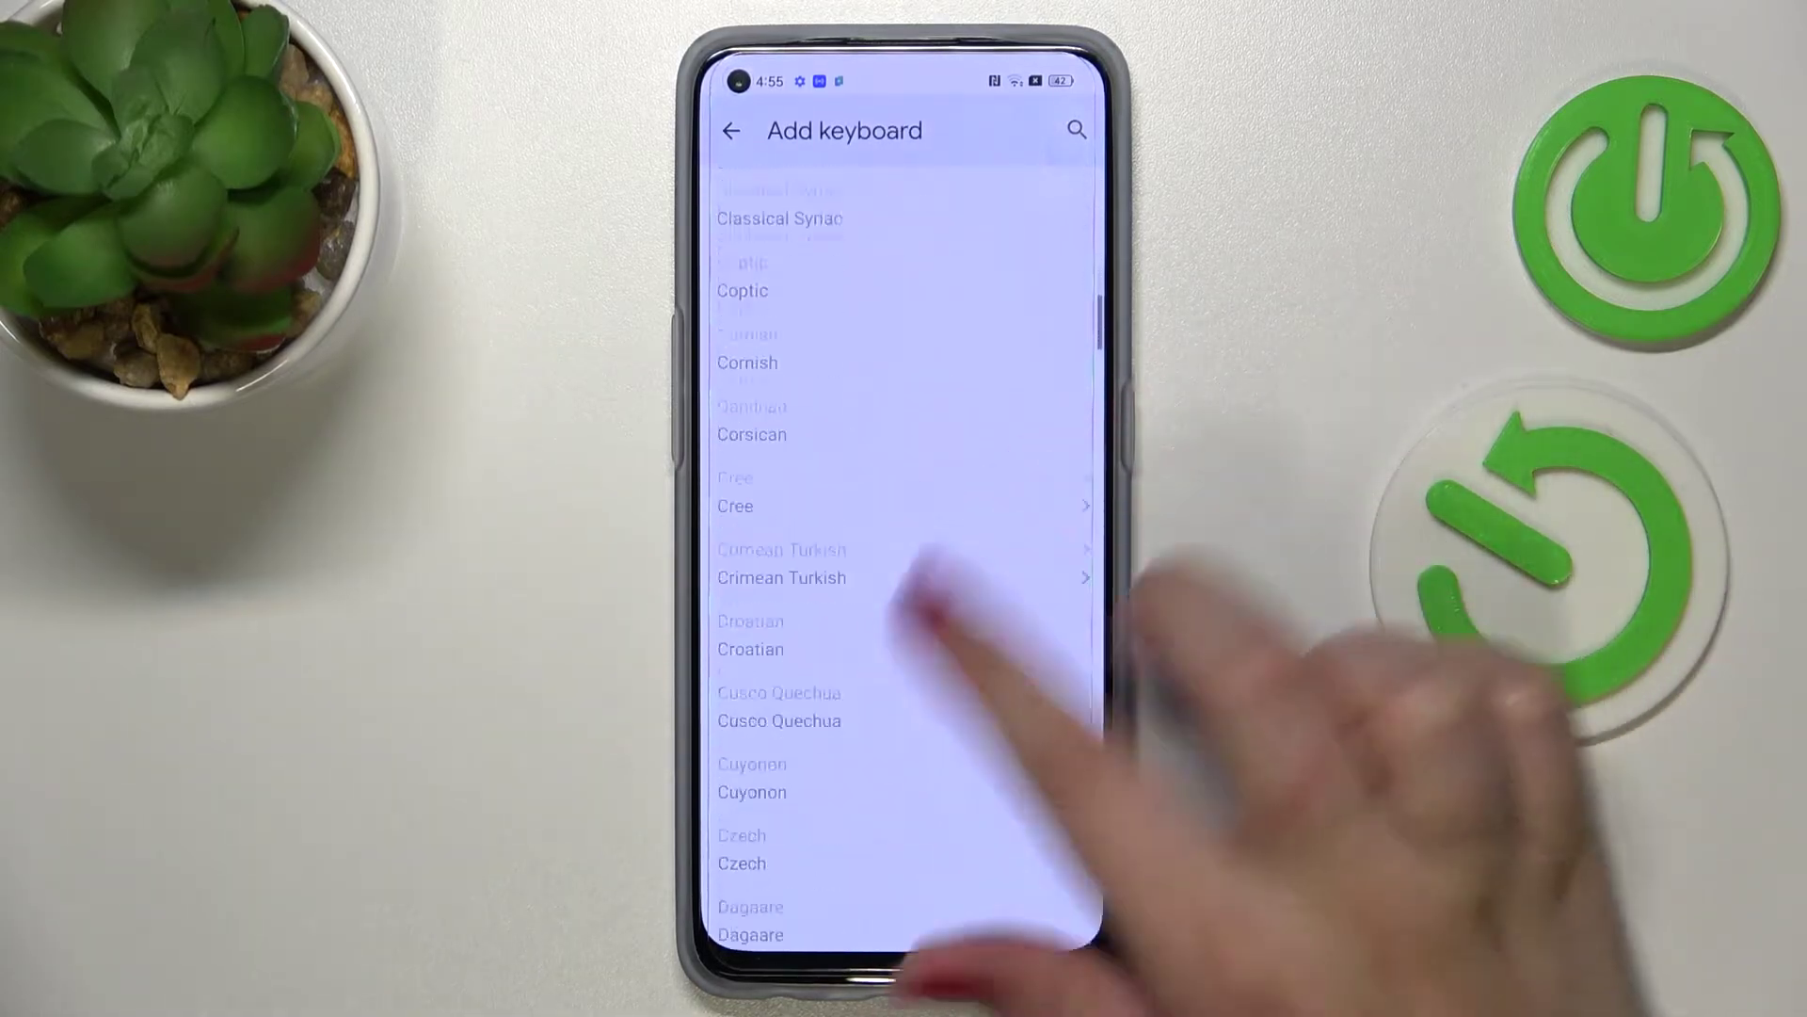
{"action": "scroll", "coordinate": [904, 565], "scroll_direction": "down", "scroll_amount": 5}
{"action": "scroll", "coordinate": [903, 565], "scroll_direction": "down", "scroll_amount": 5}
{"action": "scroll", "coordinate": [903, 565], "scroll_direction": "down", "scroll_amount": 5}
{"action": "scroll", "coordinate": [904, 566], "scroll_direction": "down", "scroll_amount": 5}
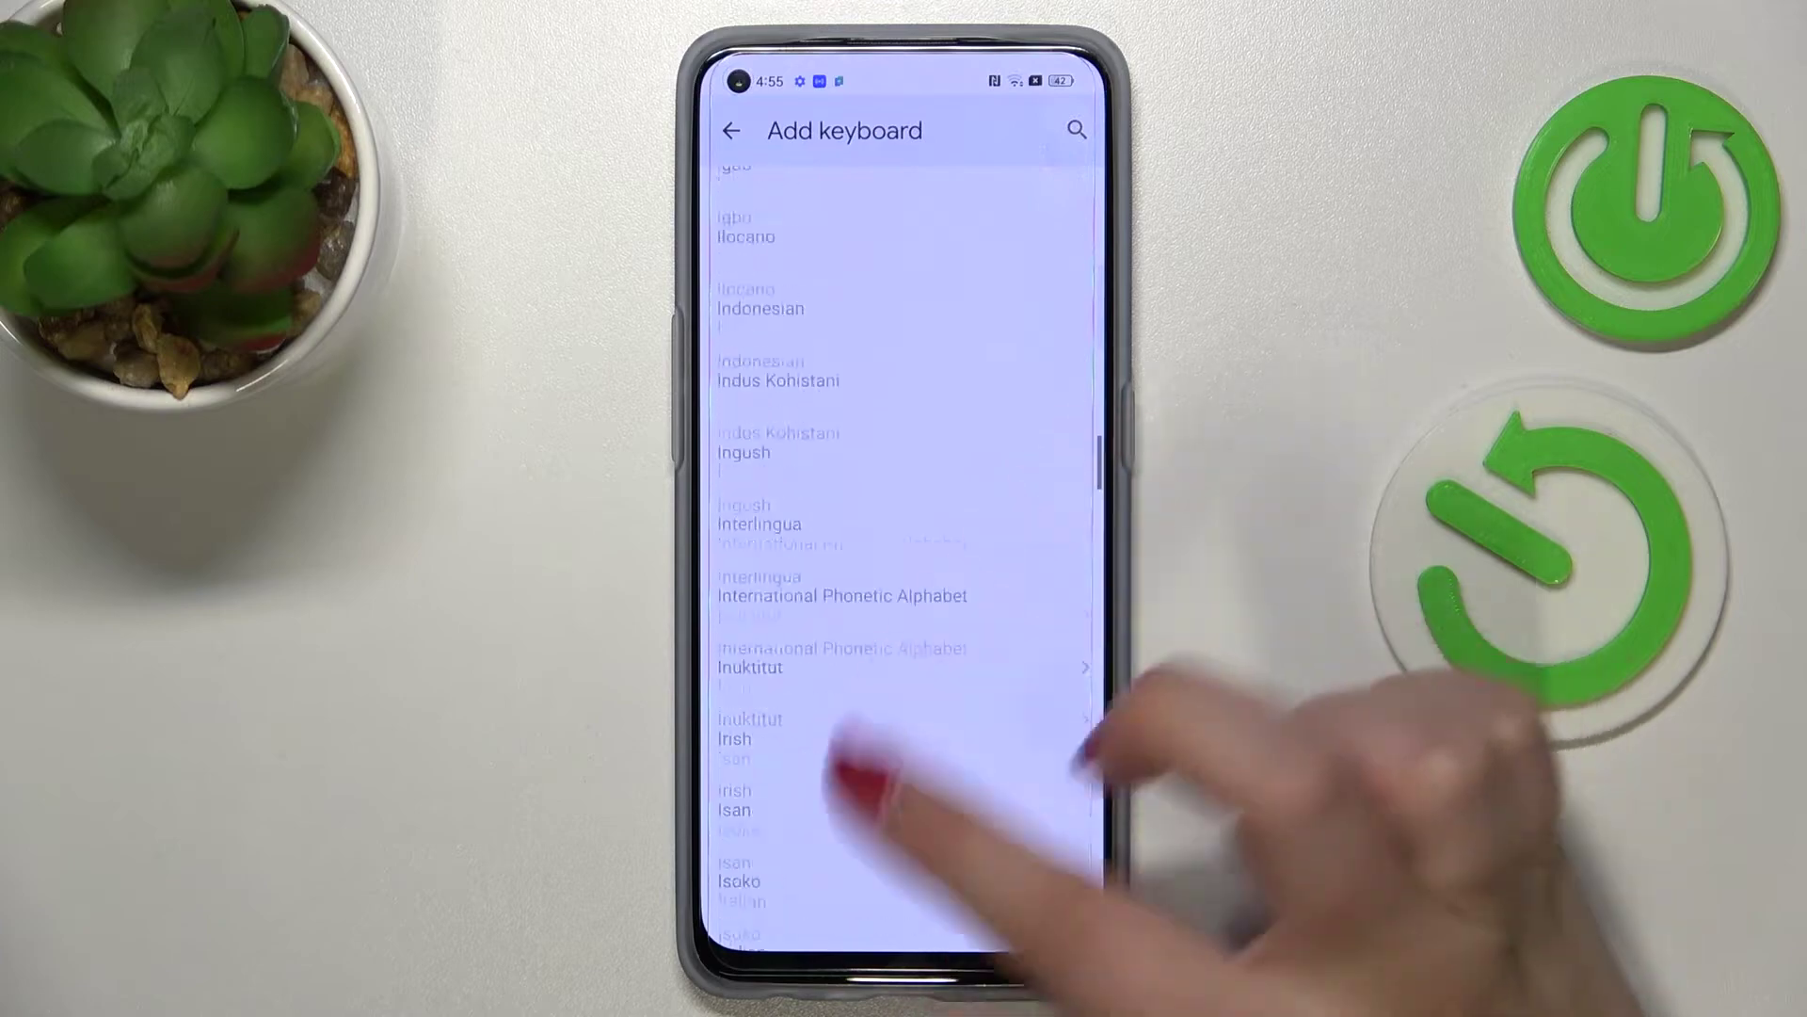
{"action": "scroll", "coordinate": [905, 565], "scroll_direction": "down", "scroll_amount": 5}
{"action": "scroll", "coordinate": [904, 565], "scroll_direction": "down", "scroll_amount": 5}
{"action": "scroll", "coordinate": [904, 566], "scroll_direction": "down", "scroll_amount": 5}
{"action": "scroll", "coordinate": [904, 565], "scroll_direction": "down", "scroll_amount": 5}
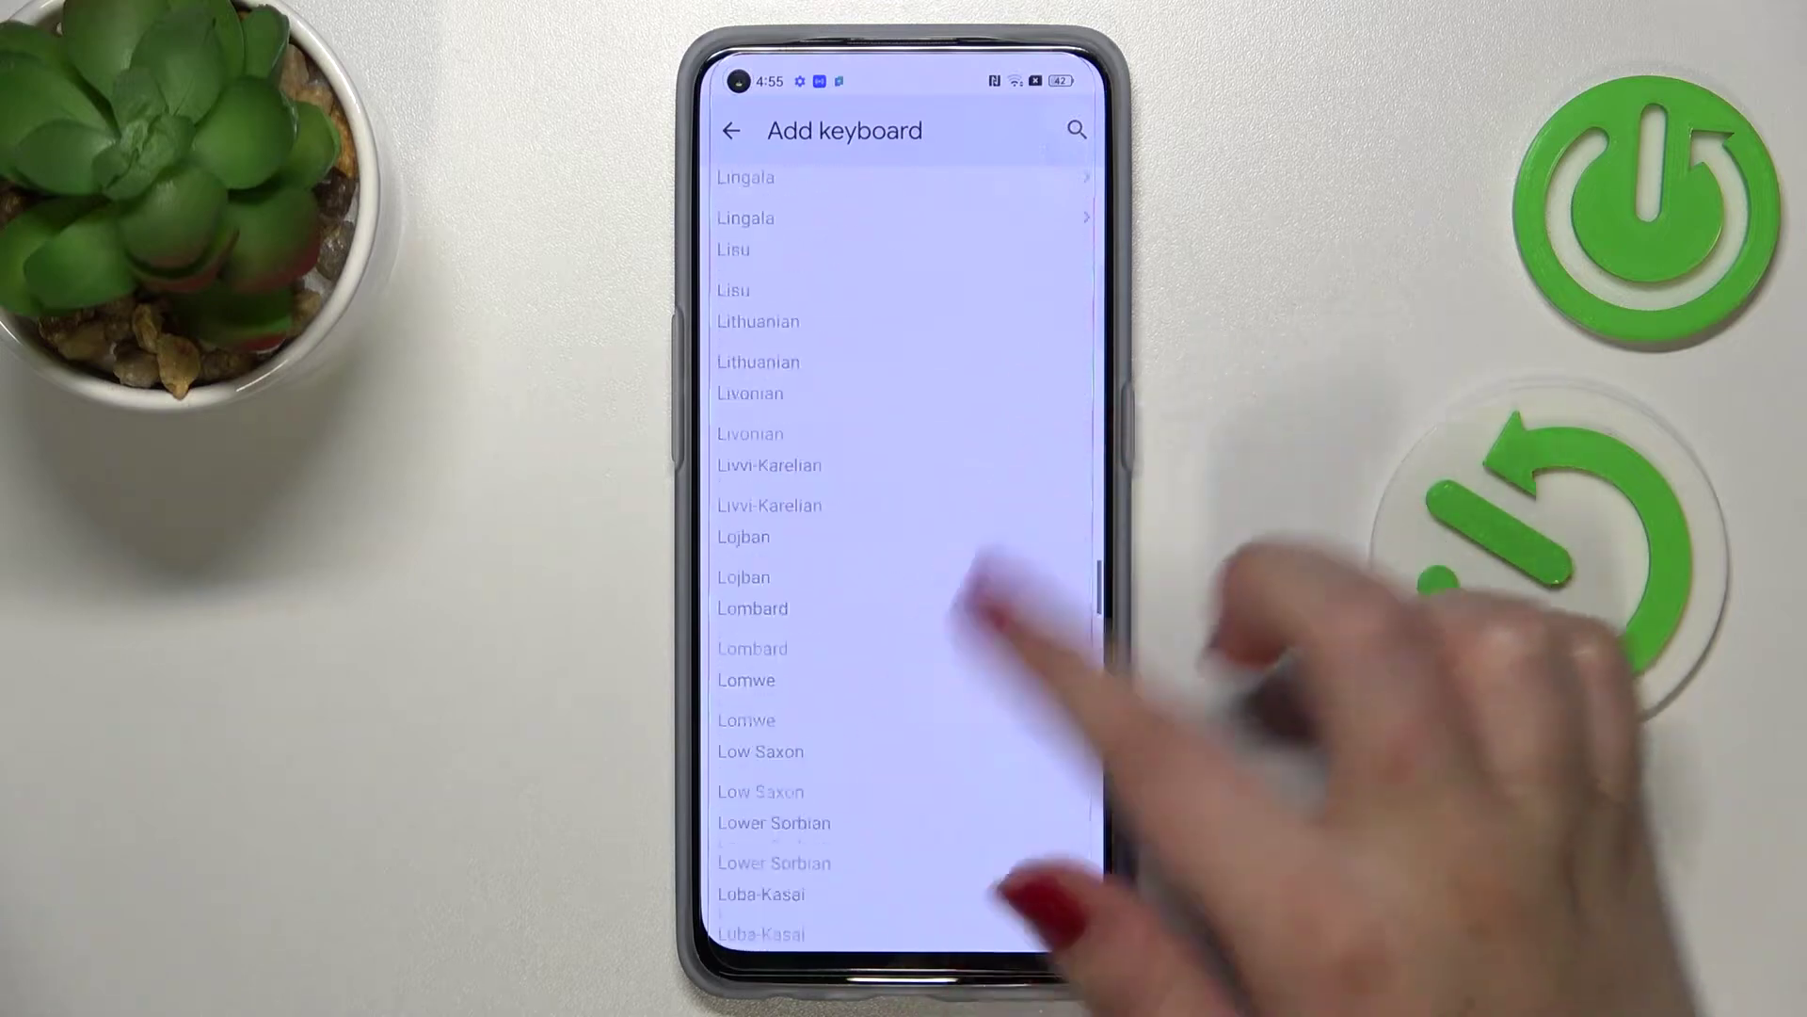
{"action": "scroll", "coordinate": [904, 566], "scroll_direction": "down", "scroll_amount": 5}
{"action": "scroll", "coordinate": [905, 564], "scroll_direction": "down", "scroll_amount": 5}
{"action": "scroll", "coordinate": [904, 565], "scroll_direction": "down", "scroll_amount": 5}
{"action": "scroll", "coordinate": [904, 566], "scroll_direction": "down", "scroll_amount": 5}
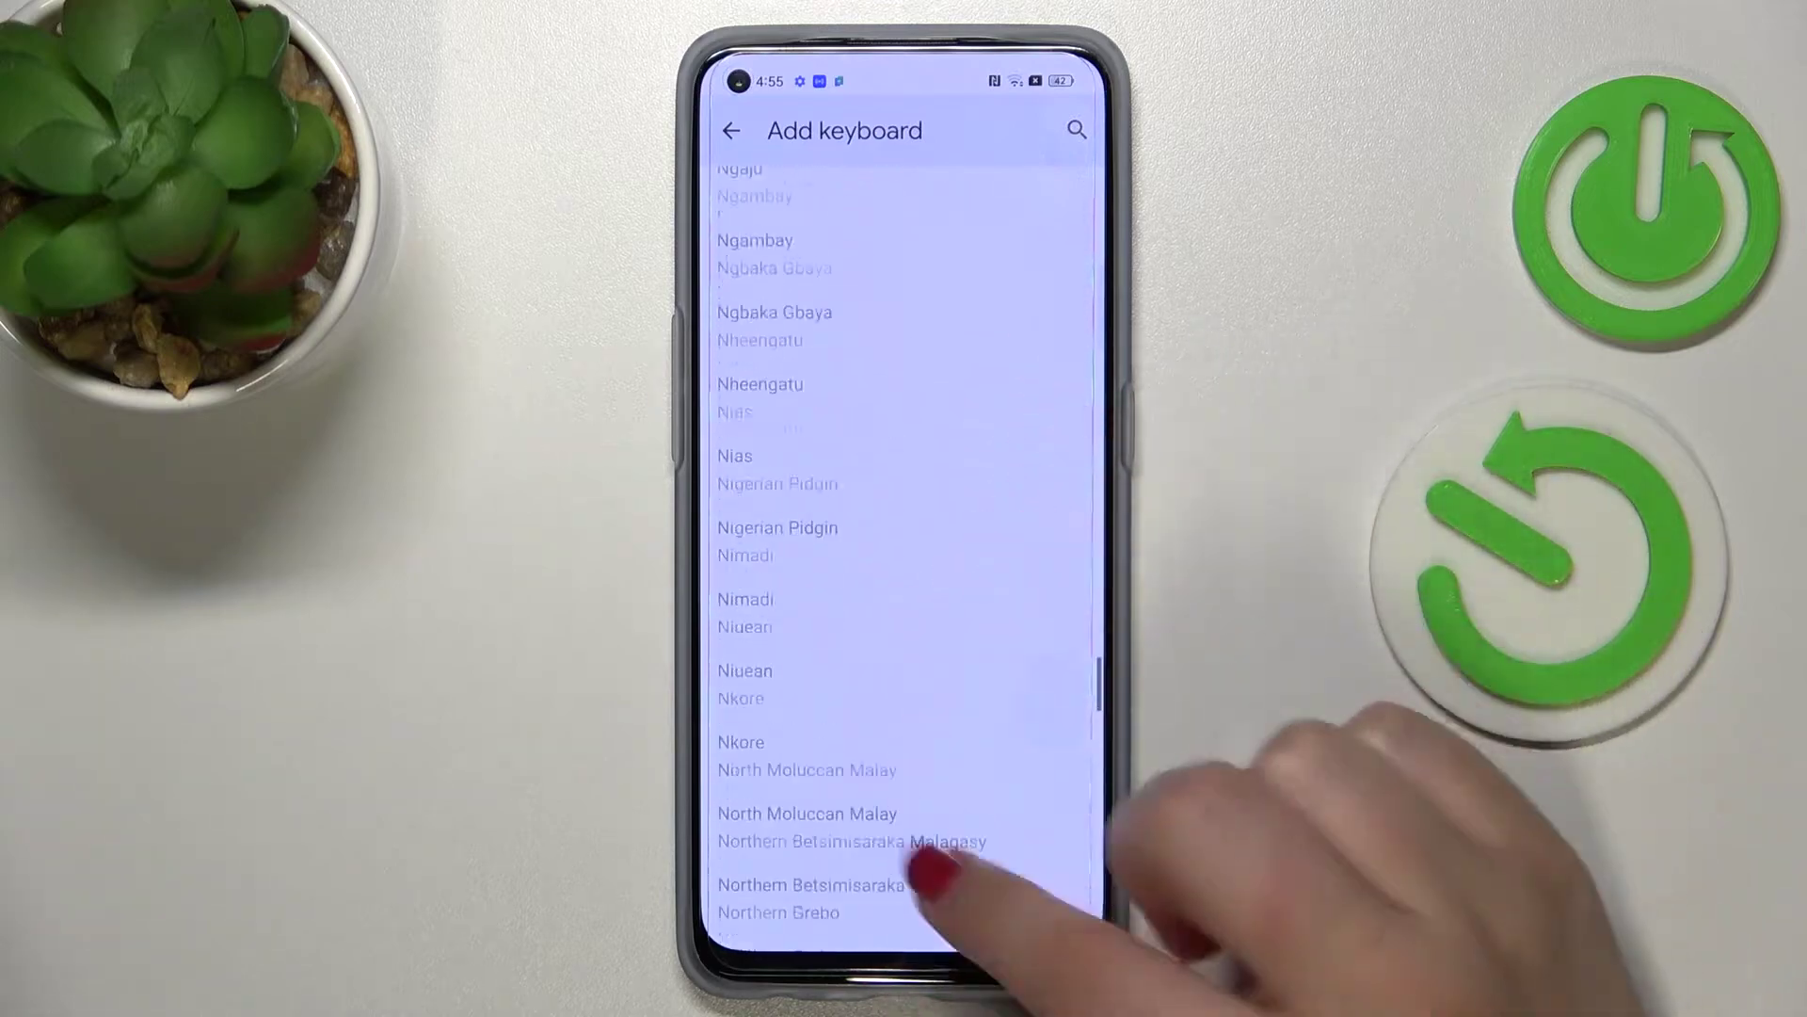
{"action": "scroll", "coordinate": [904, 565], "scroll_direction": "down", "scroll_amount": 5}
{"action": "scroll", "coordinate": [904, 565], "scroll_direction": "down", "scroll_amount": 5}
{"action": "scroll", "coordinate": [903, 566], "scroll_direction": "down", "scroll_amount": 5}
{"action": "scroll", "coordinate": [903, 566], "scroll_direction": "down", "scroll_amount": 5}
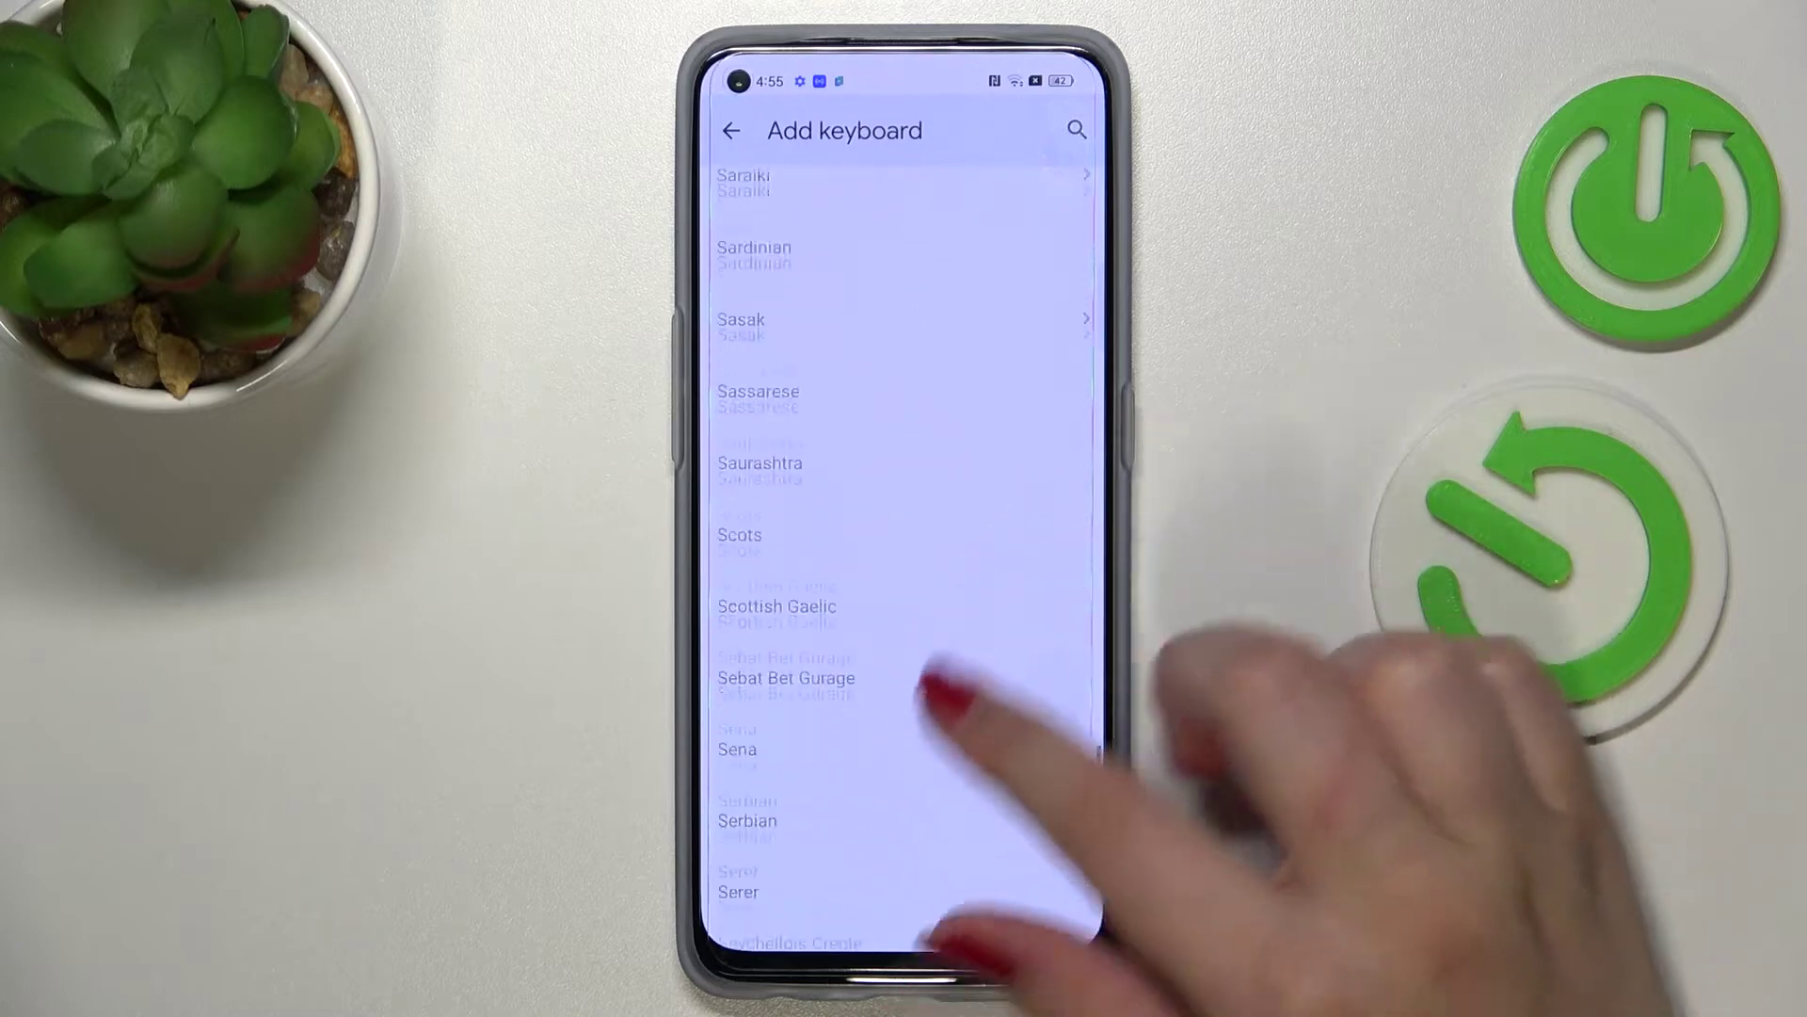
{"action": "scroll", "coordinate": [903, 565], "scroll_direction": "down", "scroll_amount": 5}
{"action": "scroll", "coordinate": [904, 565], "scroll_direction": "down", "scroll_amount": 5}
{"action": "scroll", "coordinate": [904, 566], "scroll_direction": "down", "scroll_amount": 5}
{"action": "scroll", "coordinate": [905, 564], "scroll_direction": "down", "scroll_amount": 5}
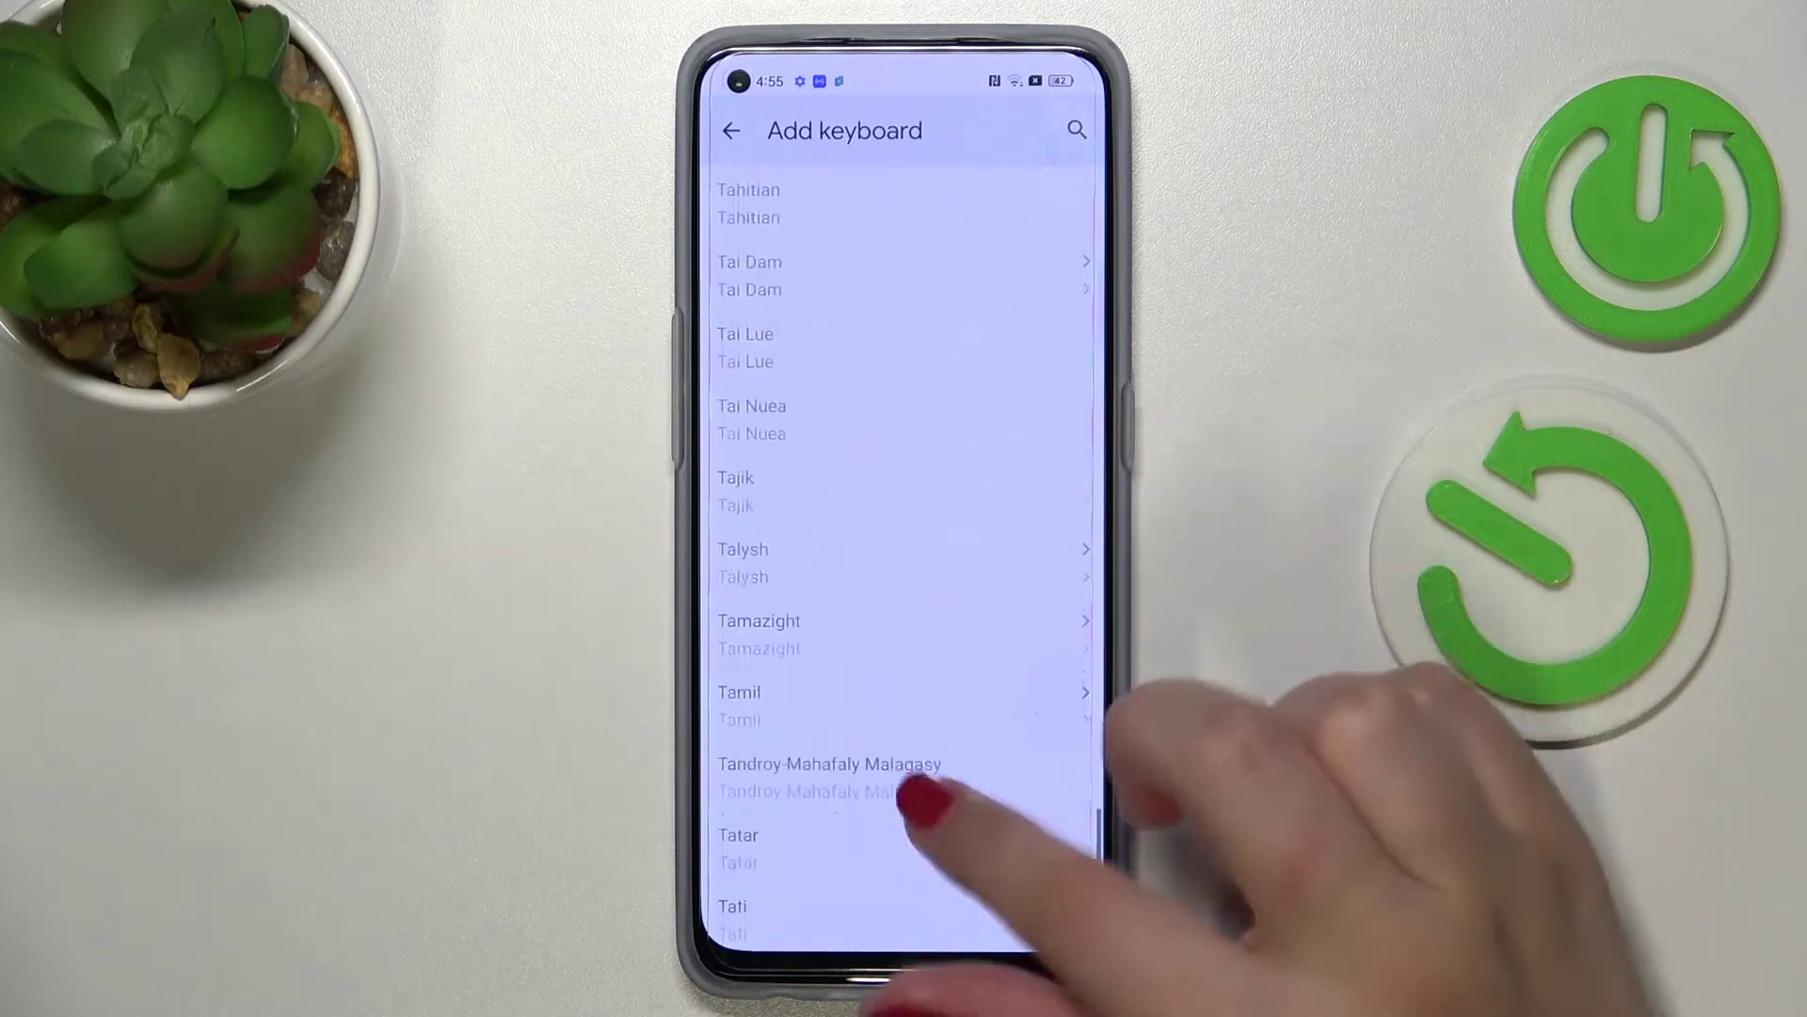
{"action": "scroll", "coordinate": [904, 564], "scroll_direction": "down", "scroll_amount": 5}
{"action": "scroll", "coordinate": [904, 565], "scroll_direction": "down", "scroll_amount": 5}
{"action": "scroll", "coordinate": [903, 565], "scroll_direction": "down", "scroll_amount": 5}
{"action": "scroll", "coordinate": [904, 565], "scroll_direction": "down", "scroll_amount": 5}
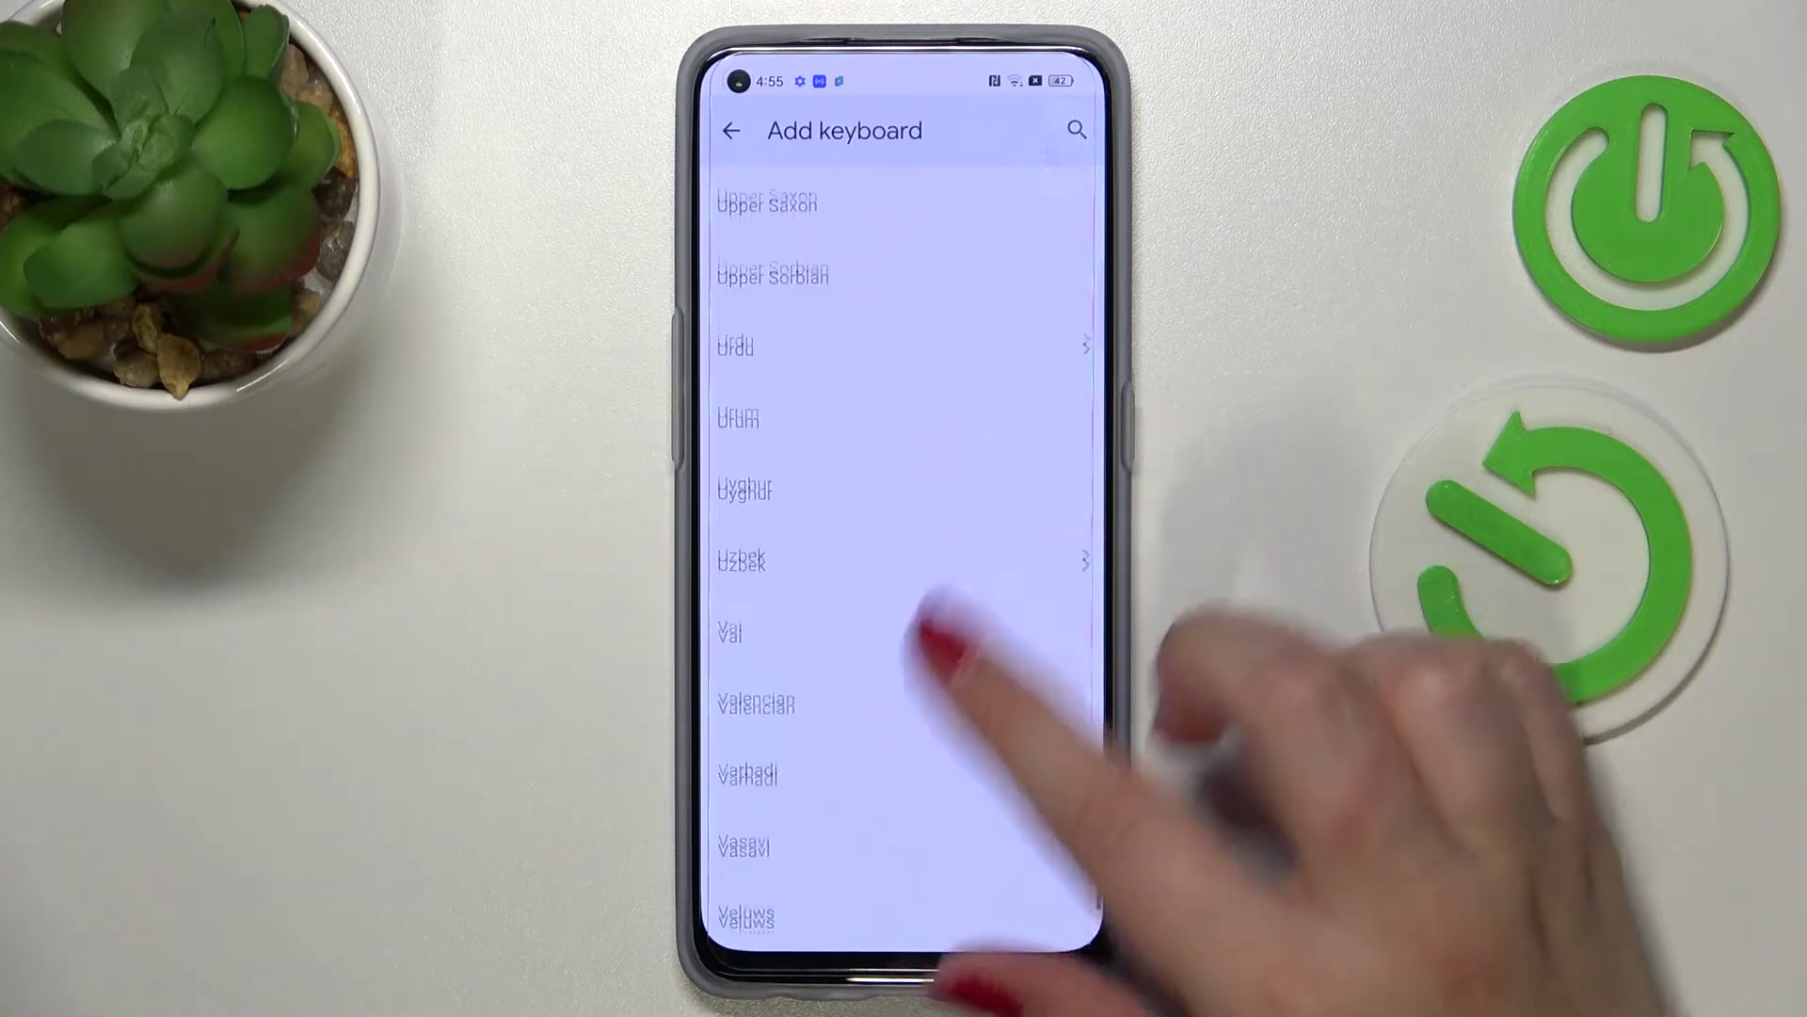
{"action": "scroll", "coordinate": [904, 565], "scroll_direction": "down", "scroll_amount": 5}
{"action": "scroll", "coordinate": [904, 564], "scroll_direction": "down", "scroll_amount": 5}
{"action": "scroll", "coordinate": [904, 564], "scroll_direction": "up", "scroll_amount": 1}
{"action": "scroll", "coordinate": [905, 566], "scroll_direction": "up", "scroll_amount": 2}
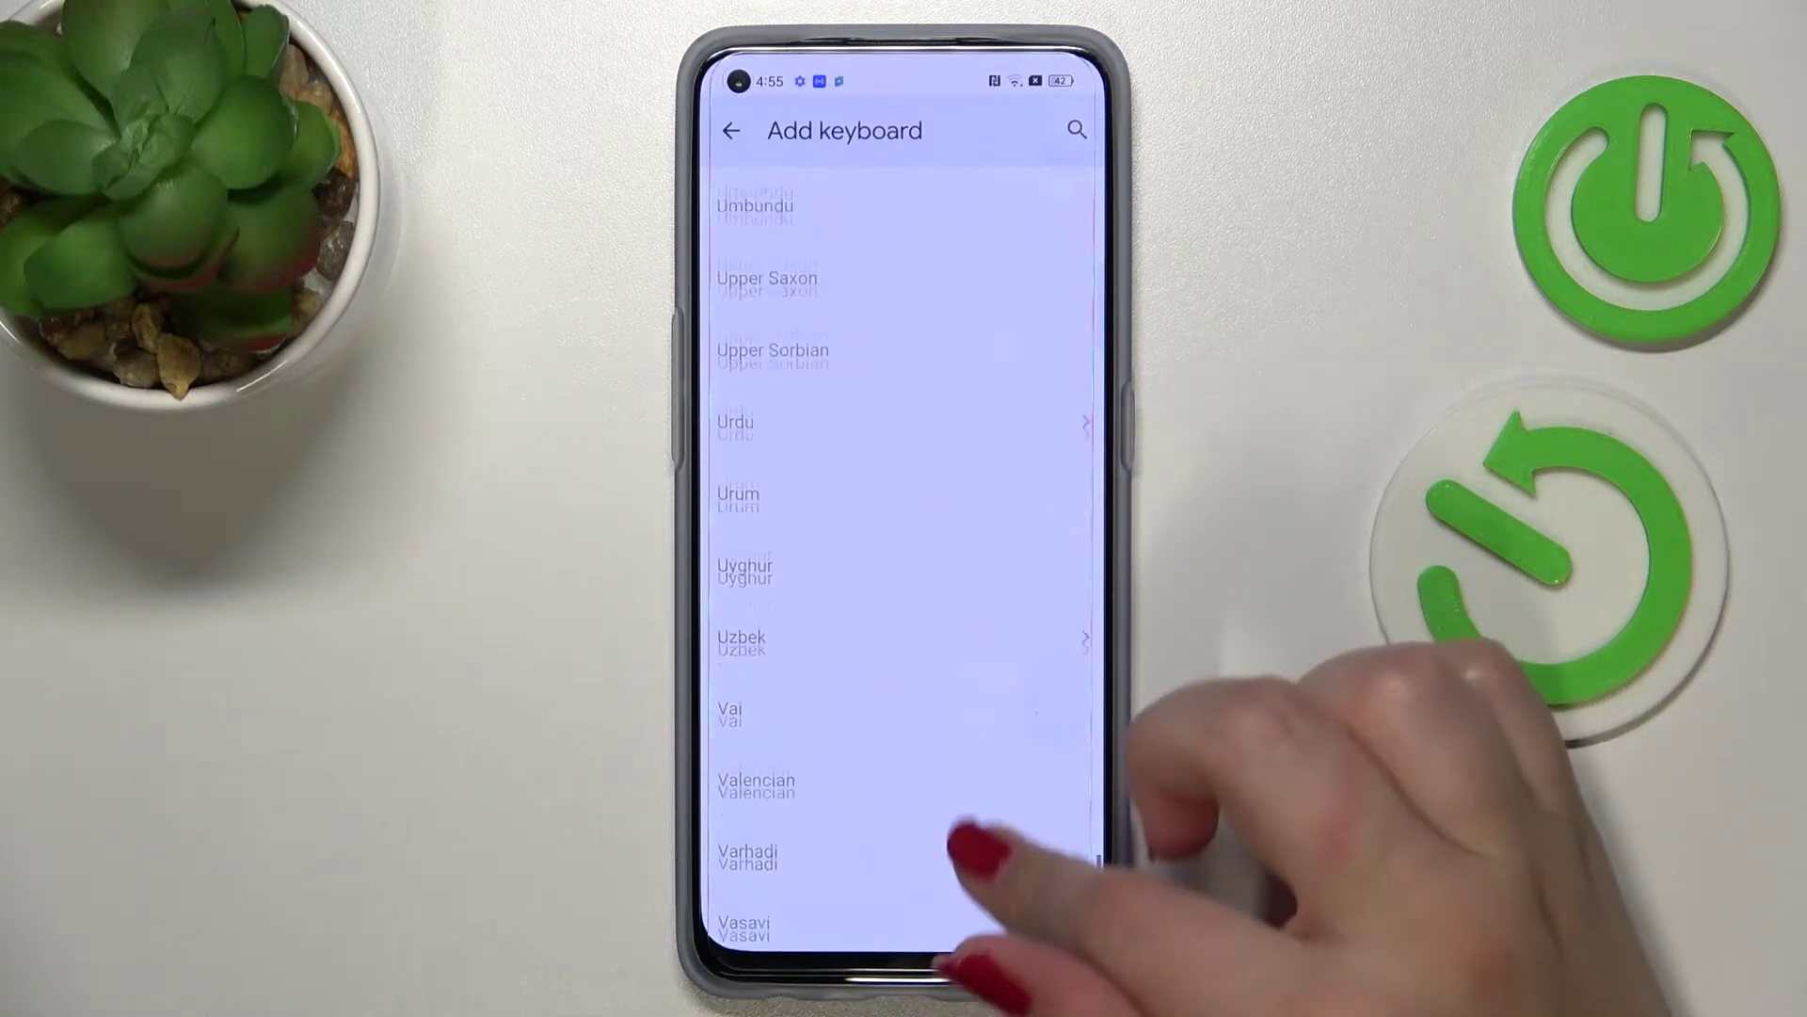
{"action": "scroll", "coordinate": [904, 565], "scroll_direction": "up", "scroll_amount": 1}
{"action": "scroll", "coordinate": [904, 566], "scroll_direction": "up", "scroll_amount": 2}
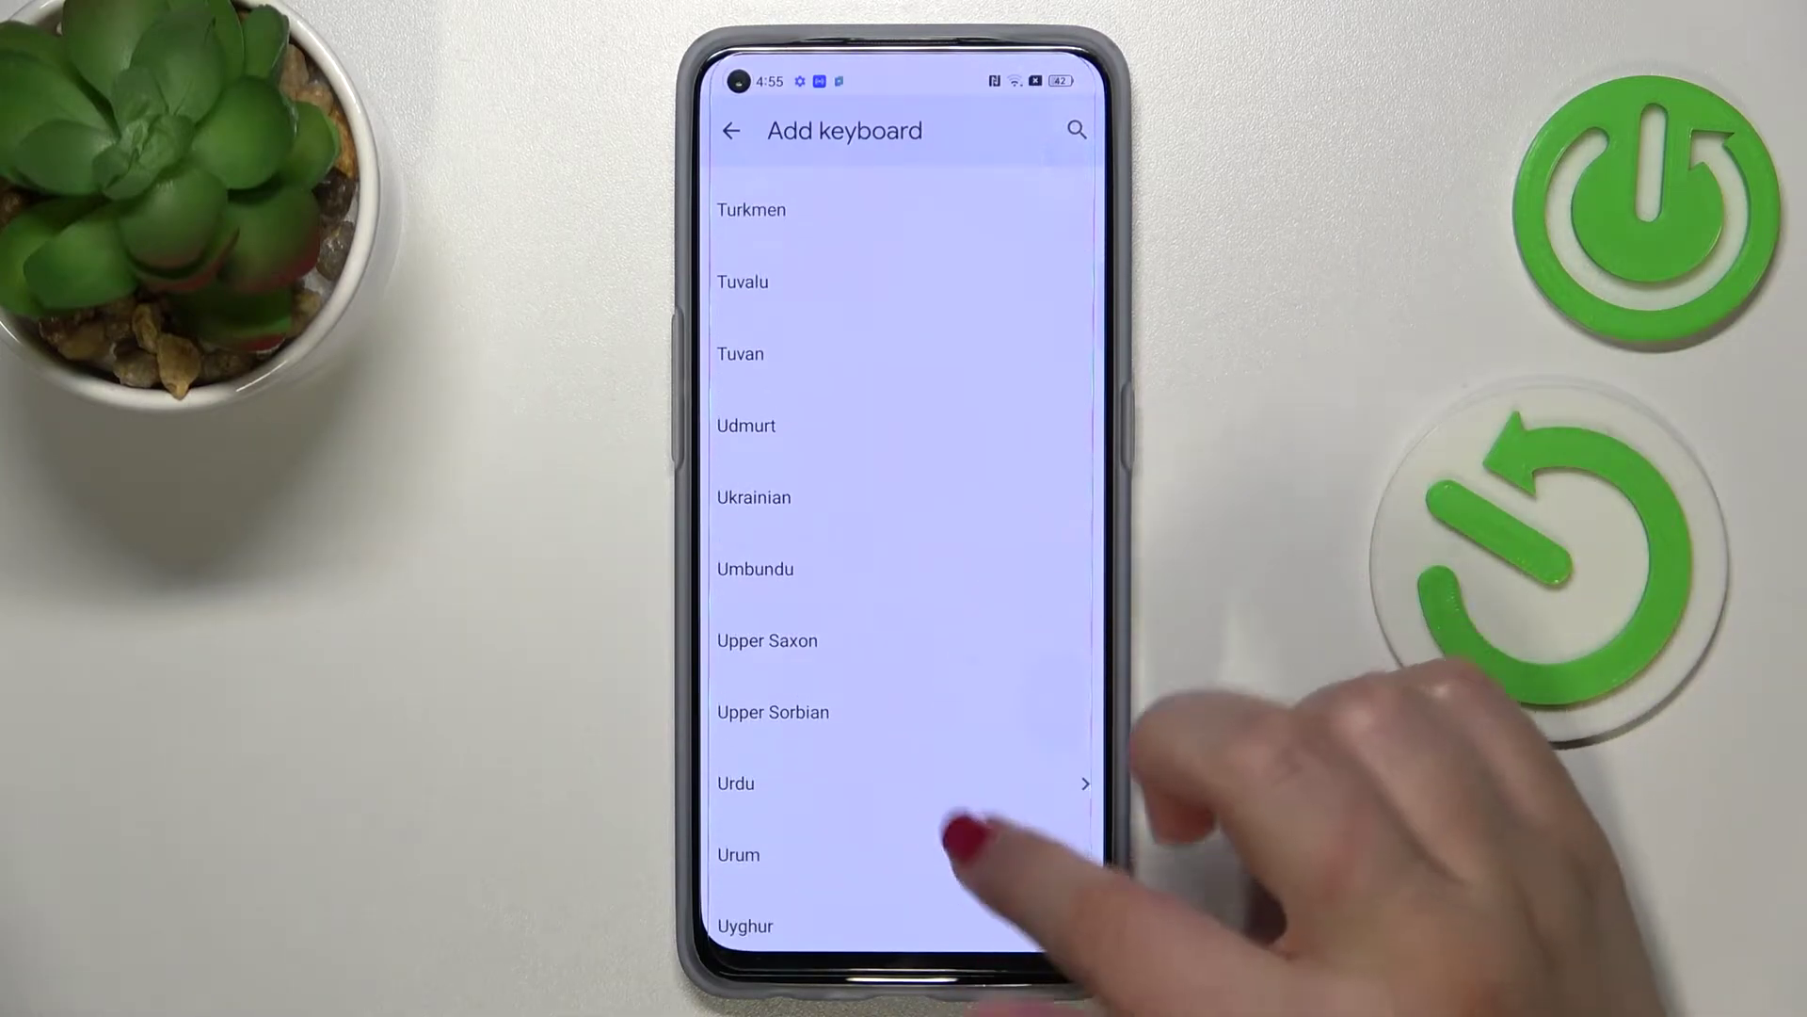
{"action": "scroll", "coordinate": [988, 791], "scroll_direction": "down", "scroll_amount": 2}
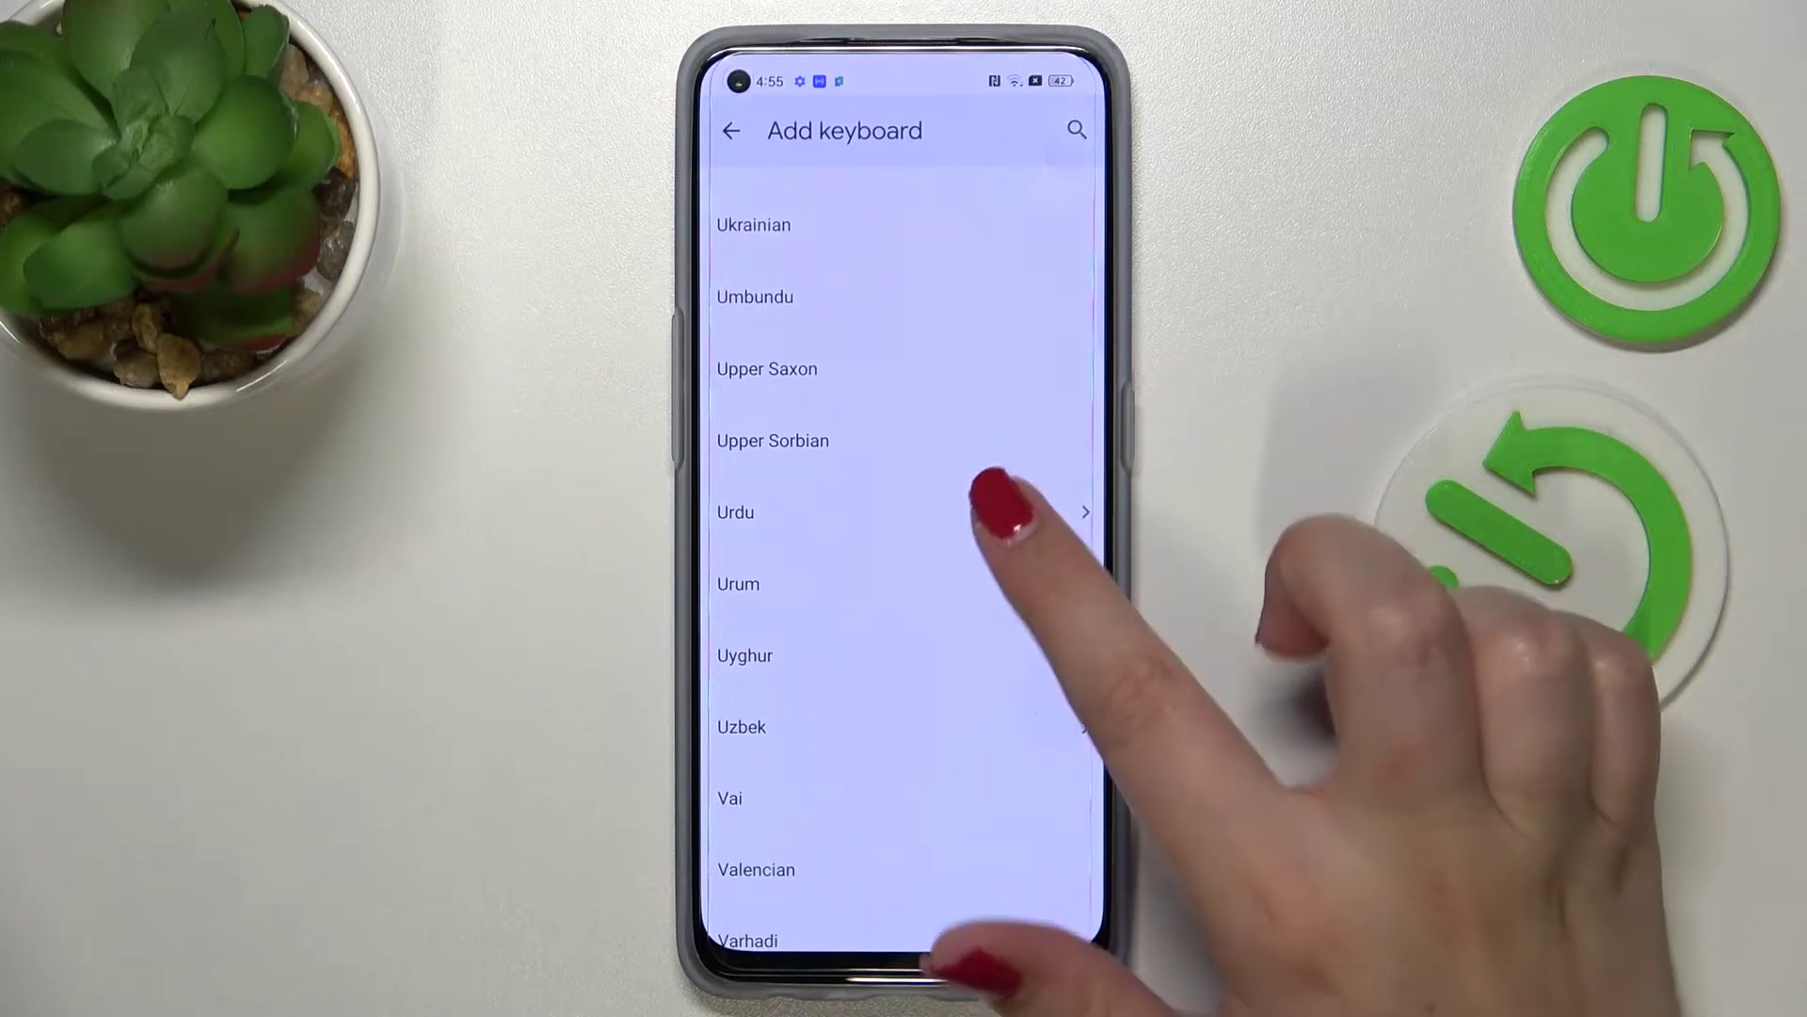
Step: Add Urdu (India) with only the Urdu script layout, leaving the abc → اردو transliteration unselected
{"action": "left_click", "coordinate": [988, 511]}
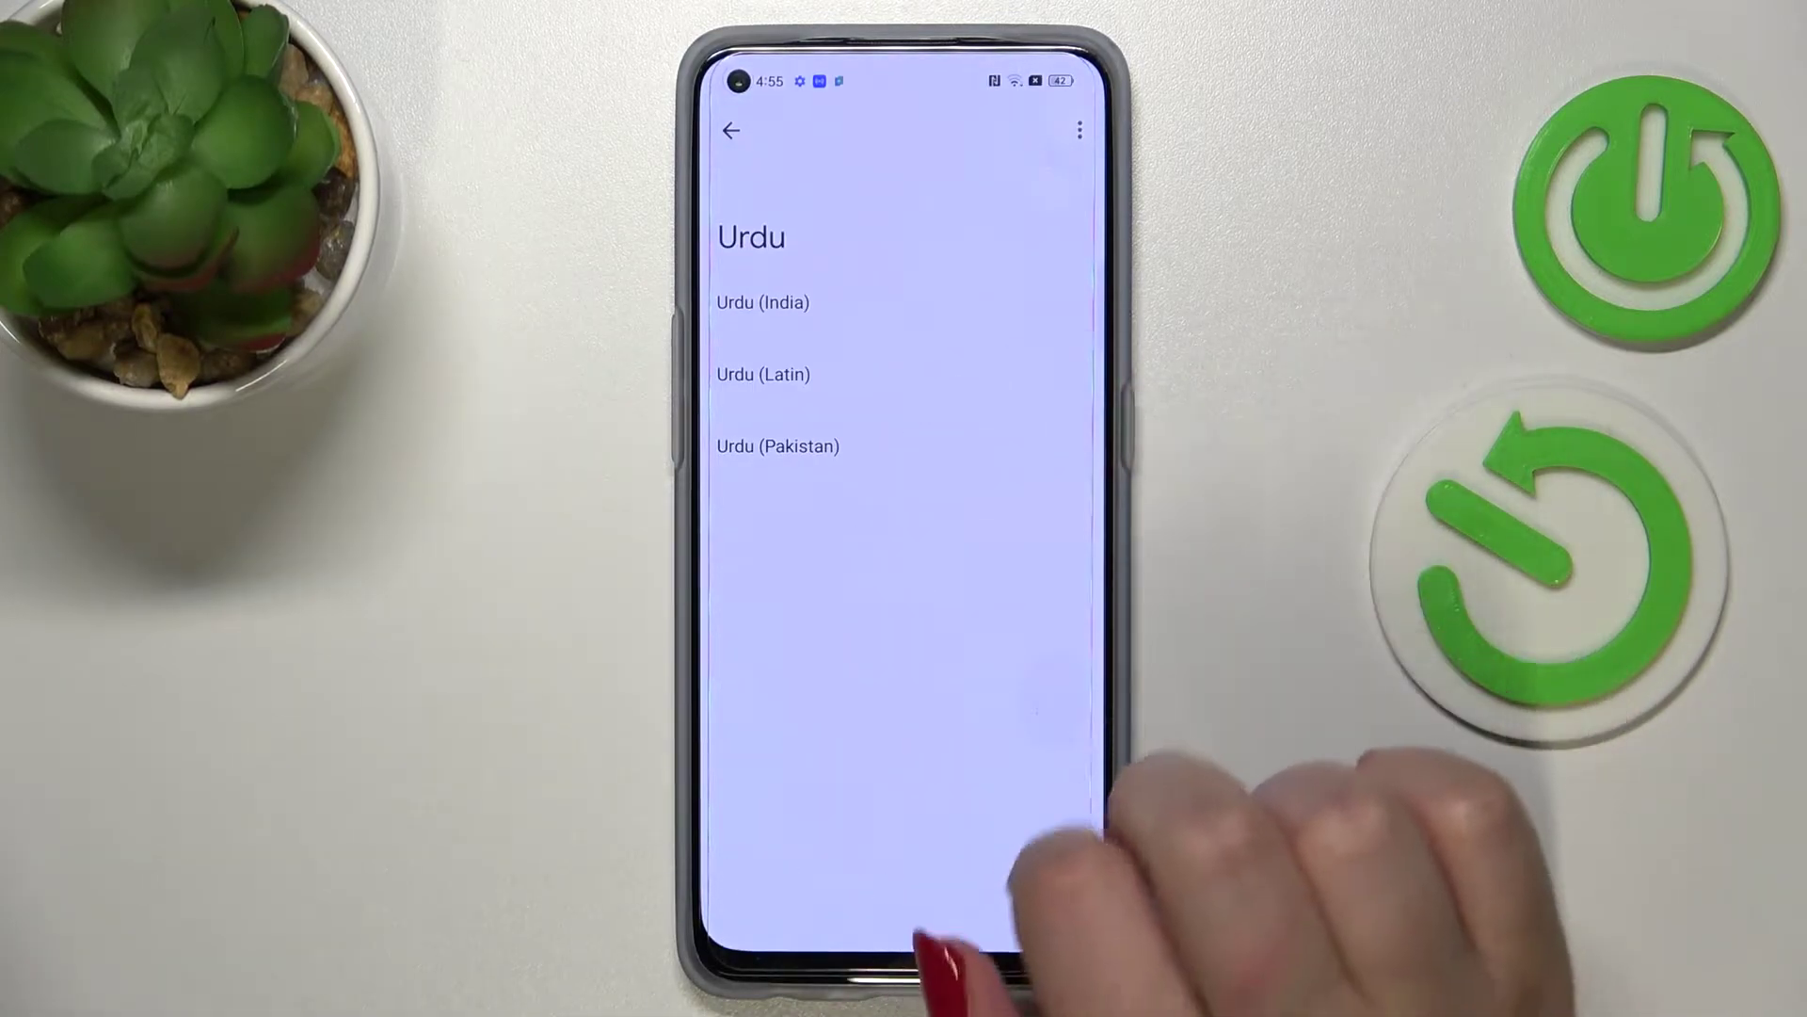
{"action": "left_click", "coordinate": [1045, 303]}
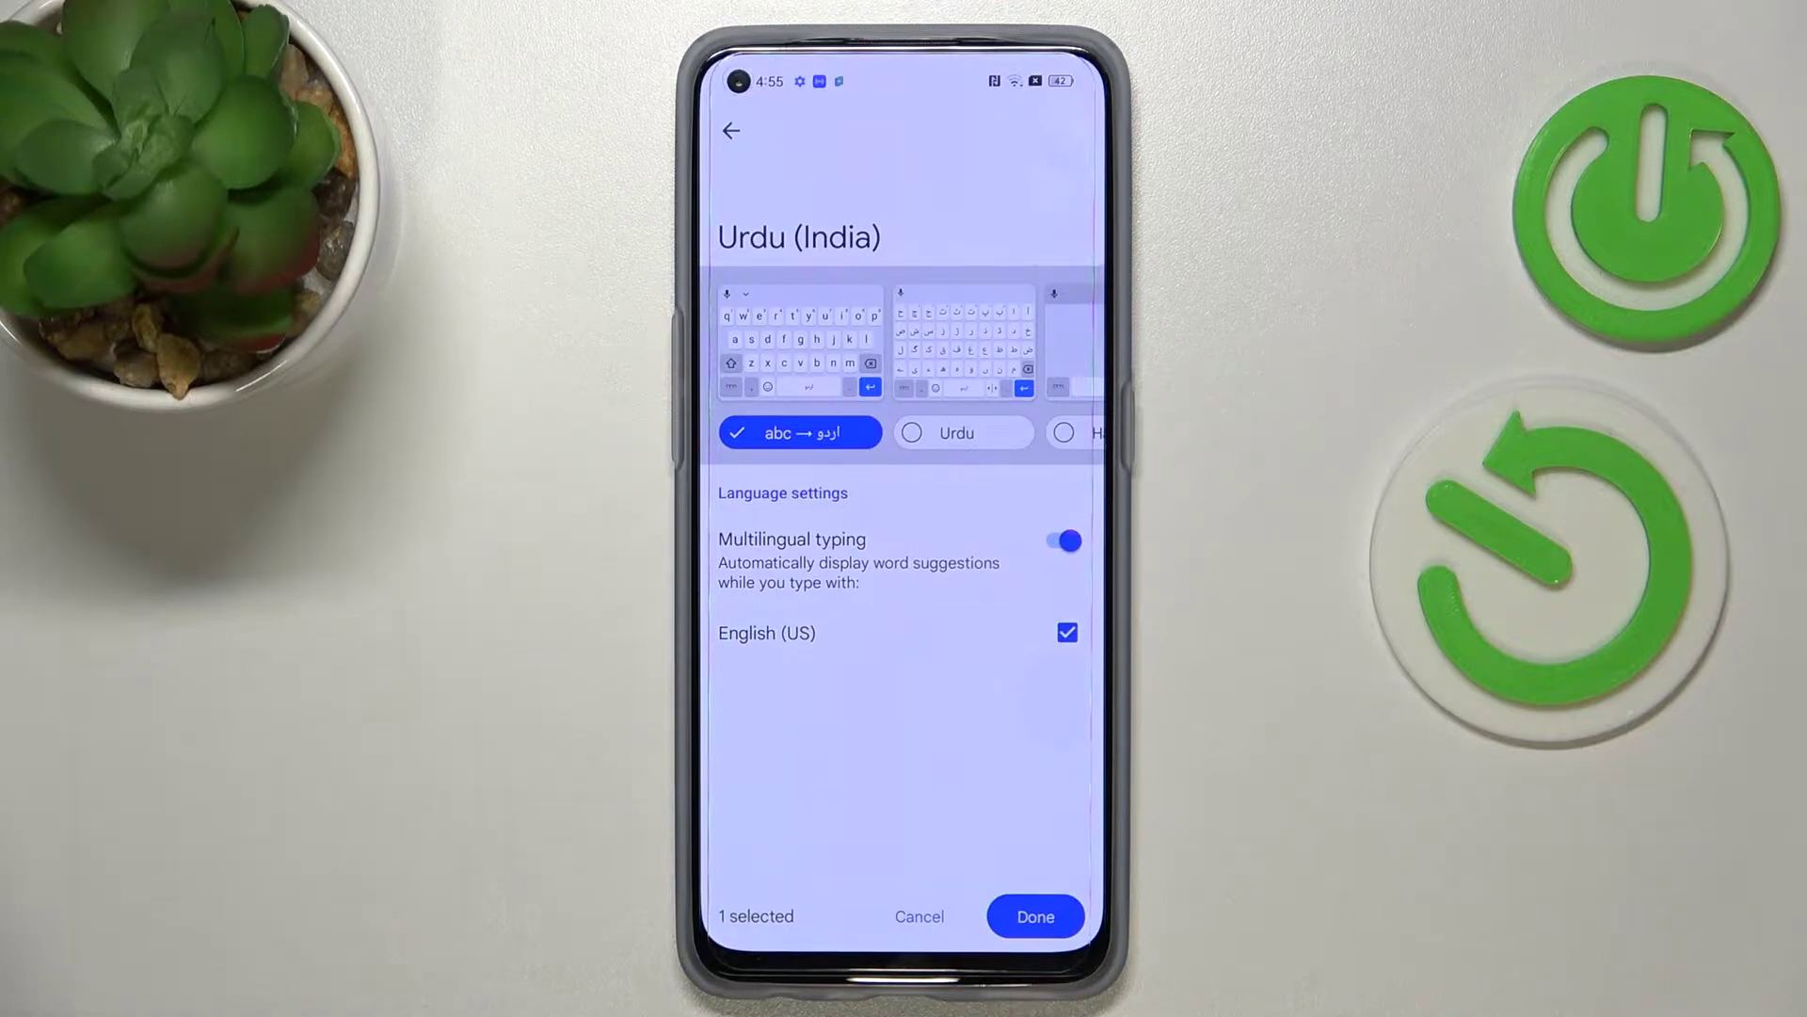
{"action": "left_click_drag", "start_coordinate": [988, 353], "coordinate": [792, 353]}
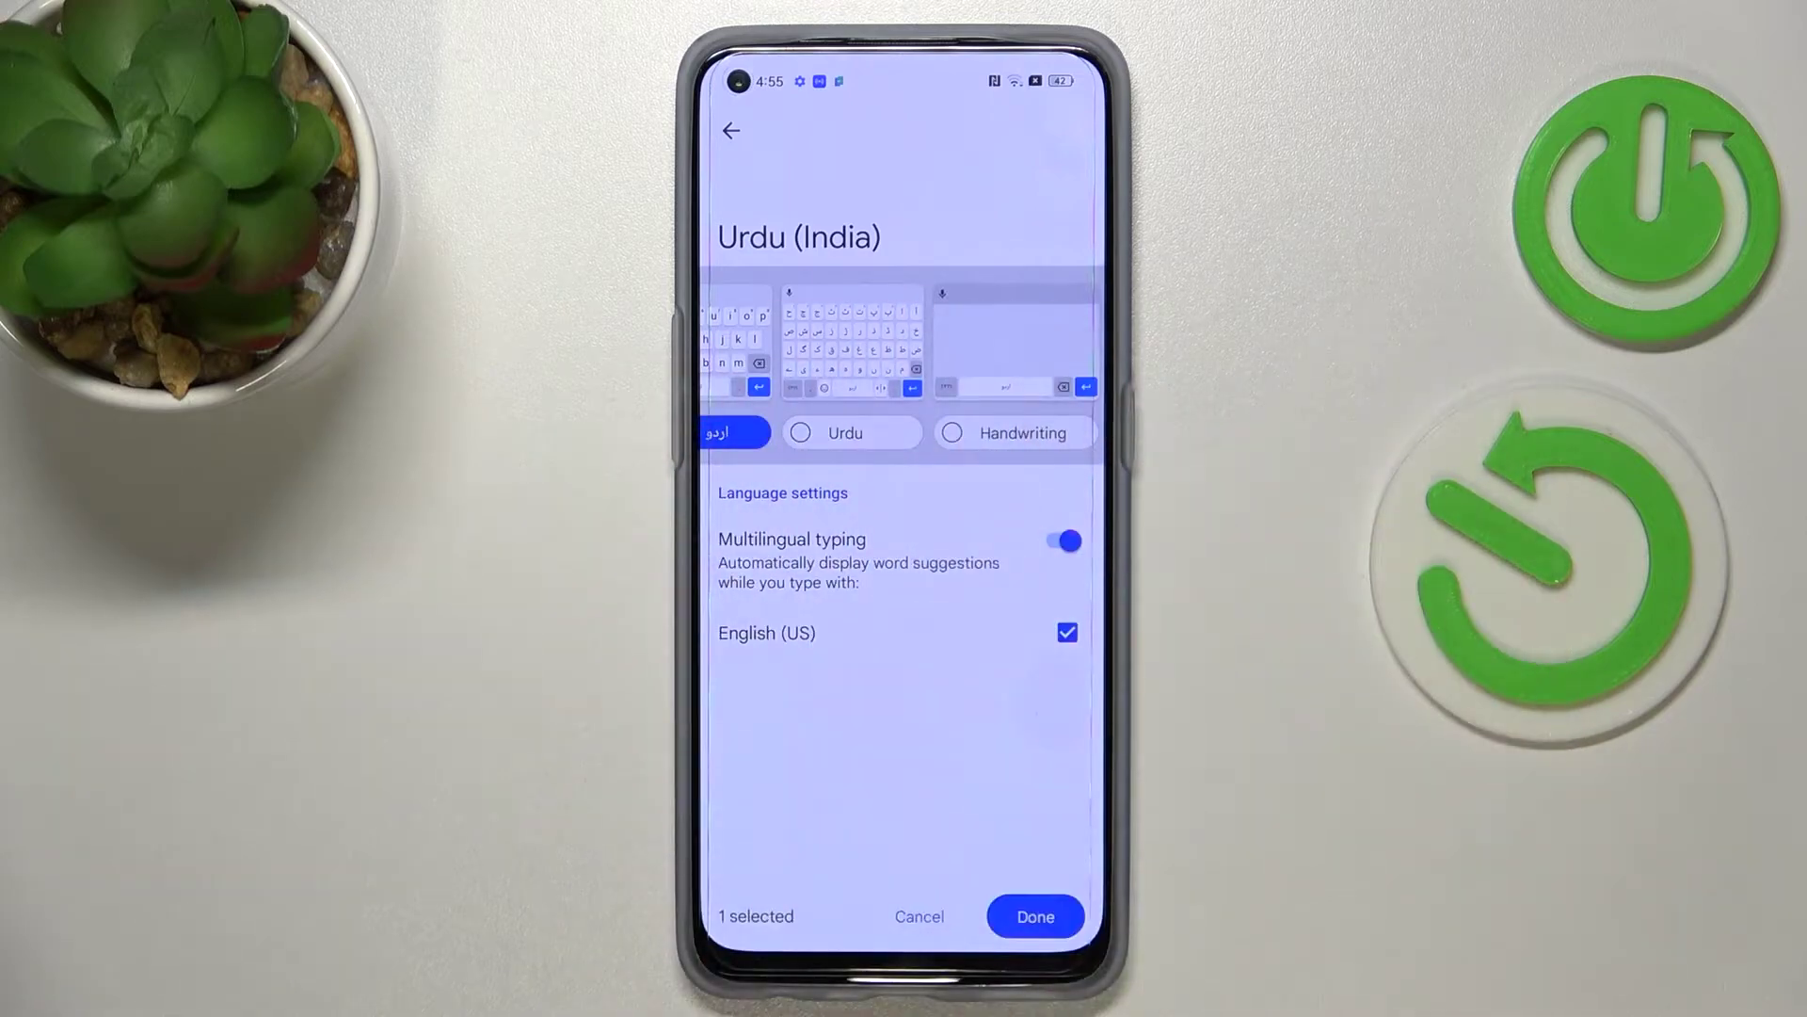
{"action": "left_click_drag", "start_coordinate": [904, 353], "coordinate": [1102, 360]}
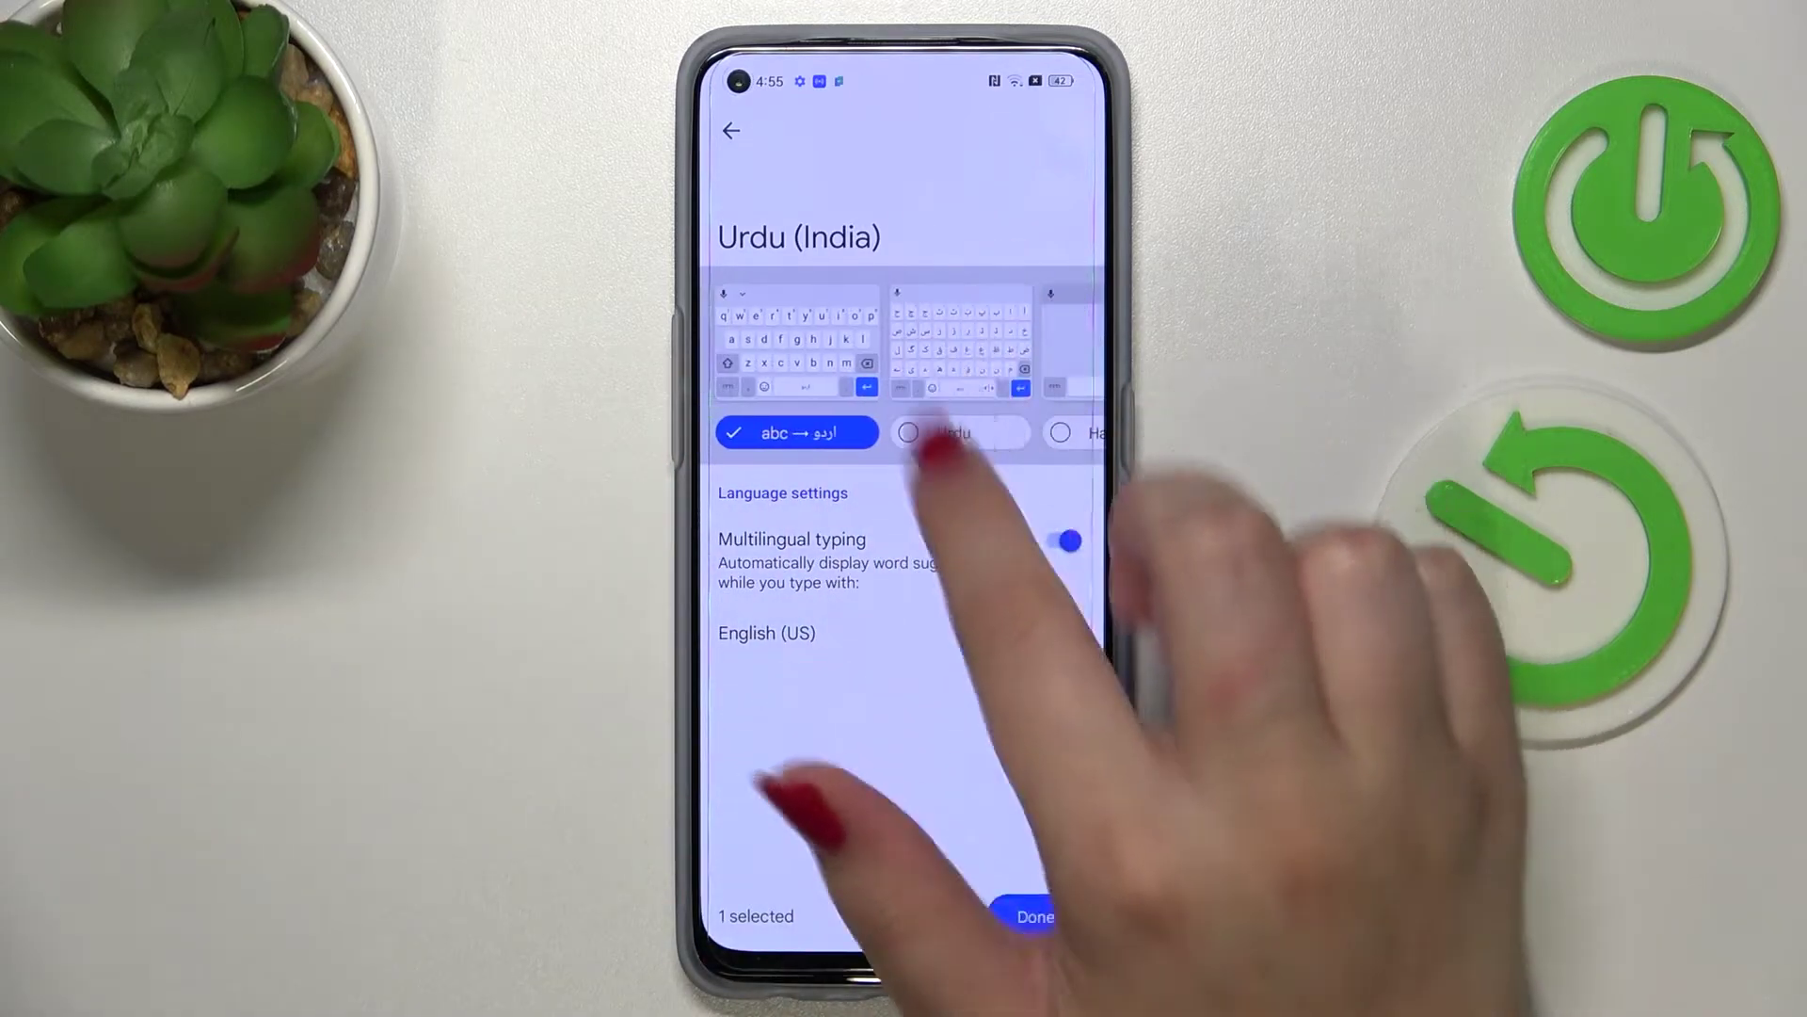
{"action": "left_click", "coordinate": [990, 346]}
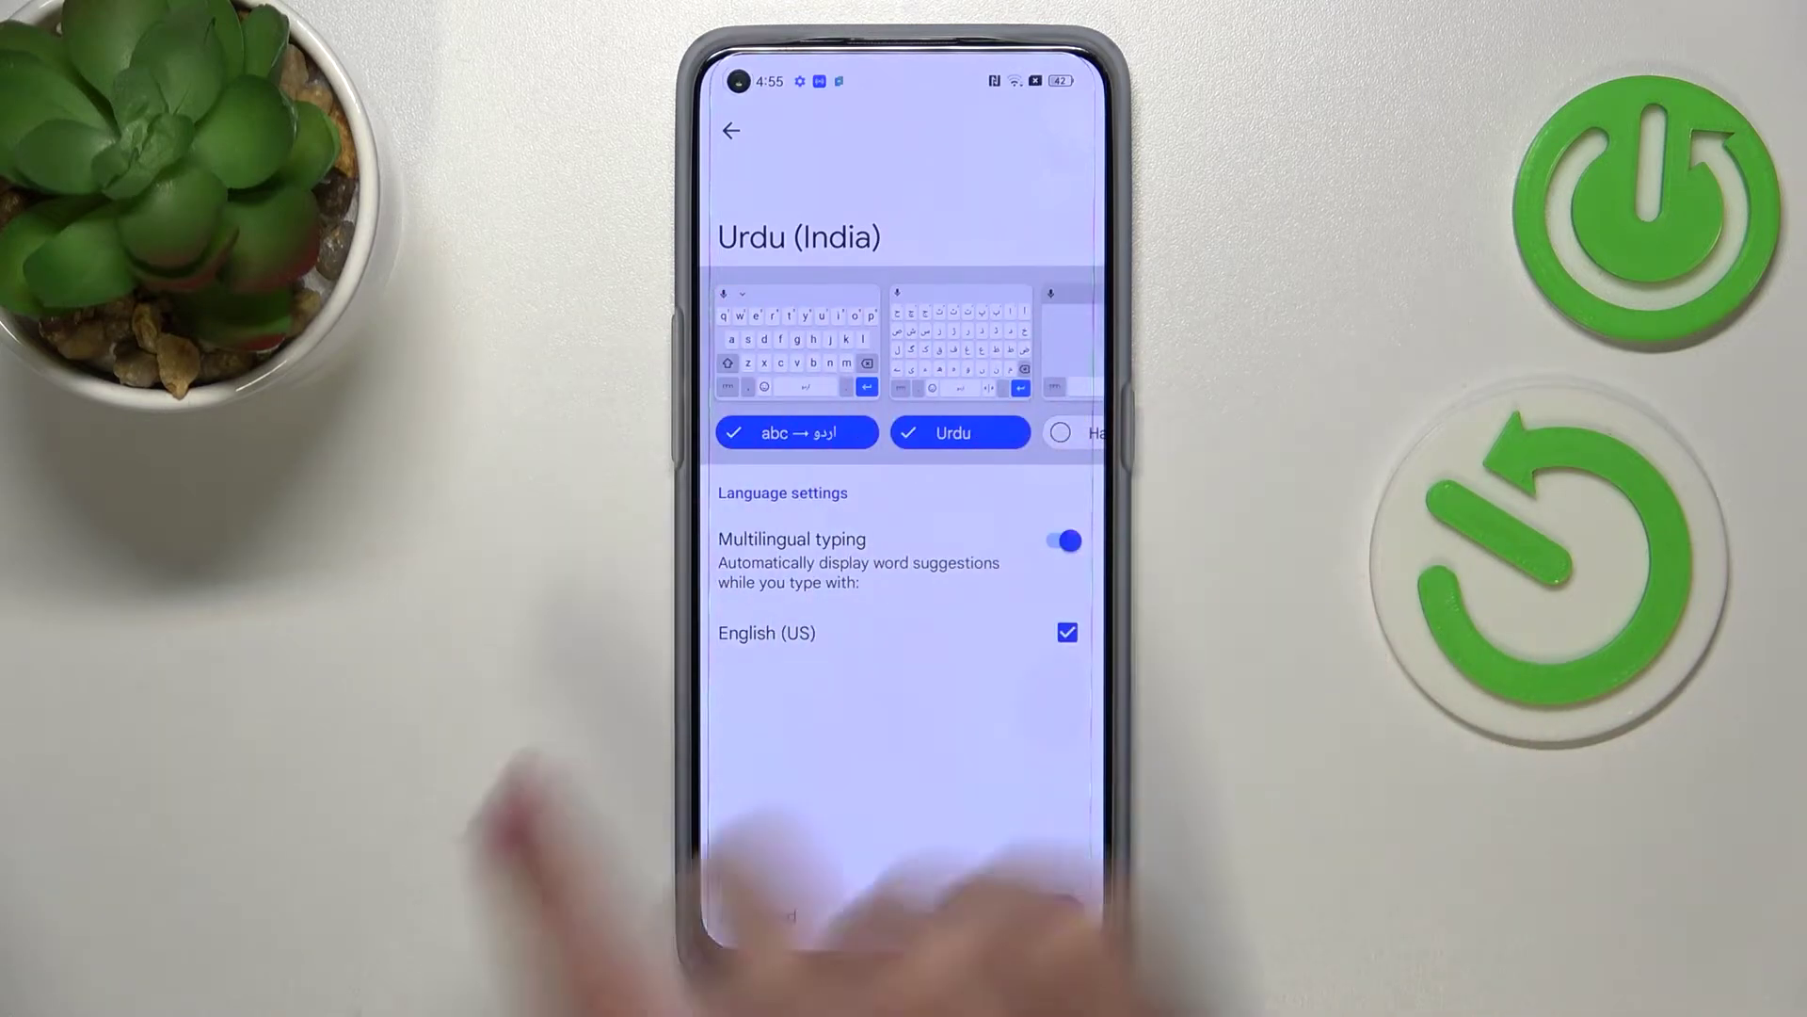
{"action": "left_click", "coordinate": [799, 433]}
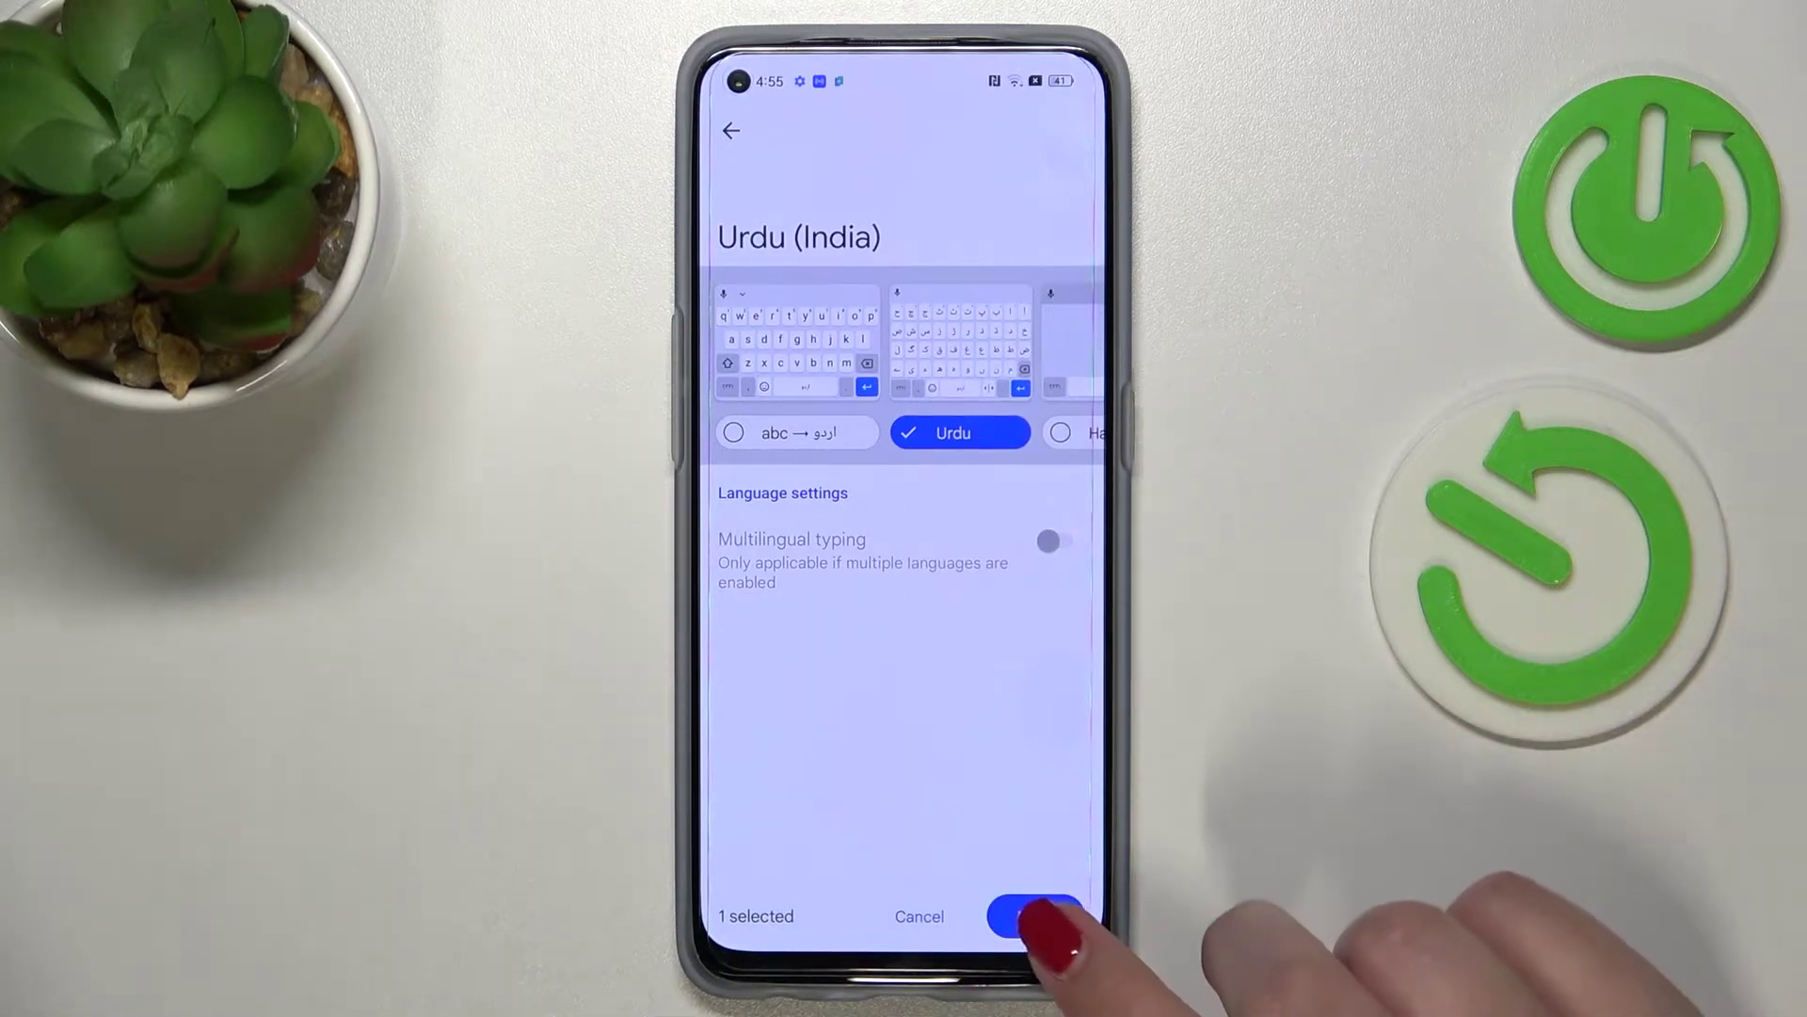
{"action": "left_click", "coordinate": [1035, 915]}
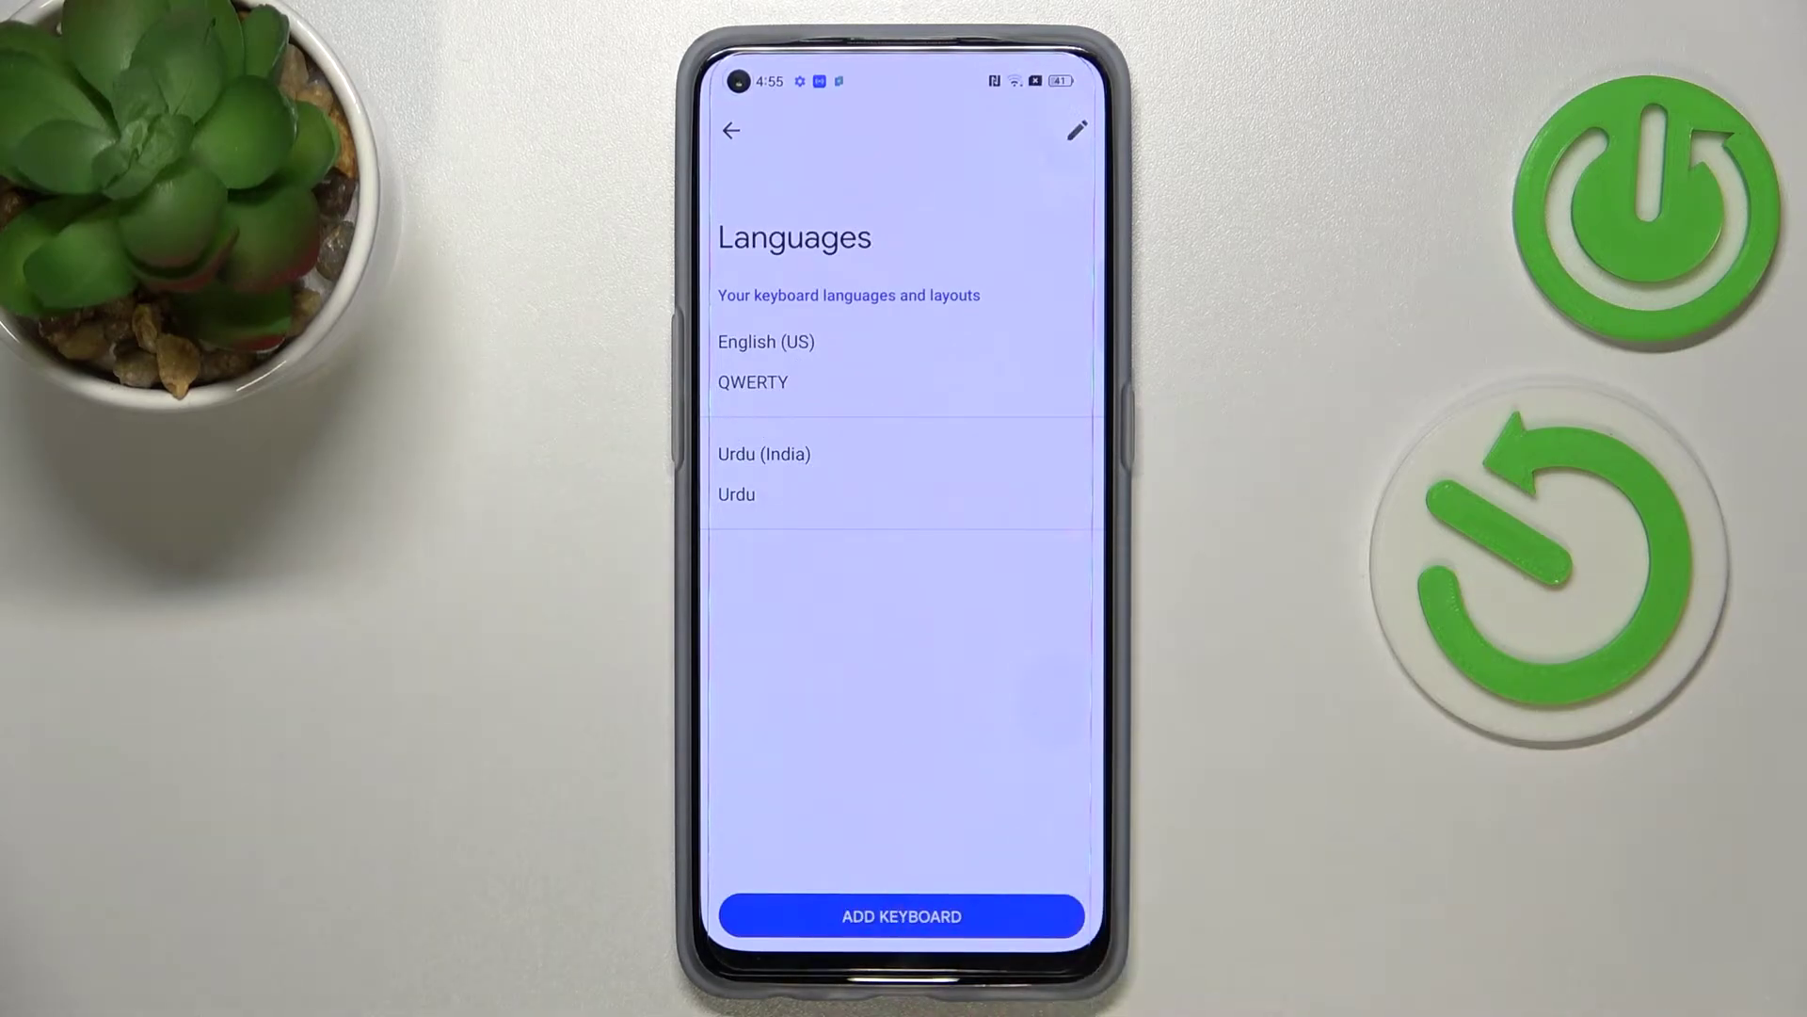
Step: Back out of Gboard's Languages page and settings to the Messages search screen
{"action": "left_click_drag", "start_coordinate": [1094, 745], "coordinate": [932, 847]}
{"action": "left_click_drag", "start_coordinate": [1094, 861], "coordinate": [960, 862]}
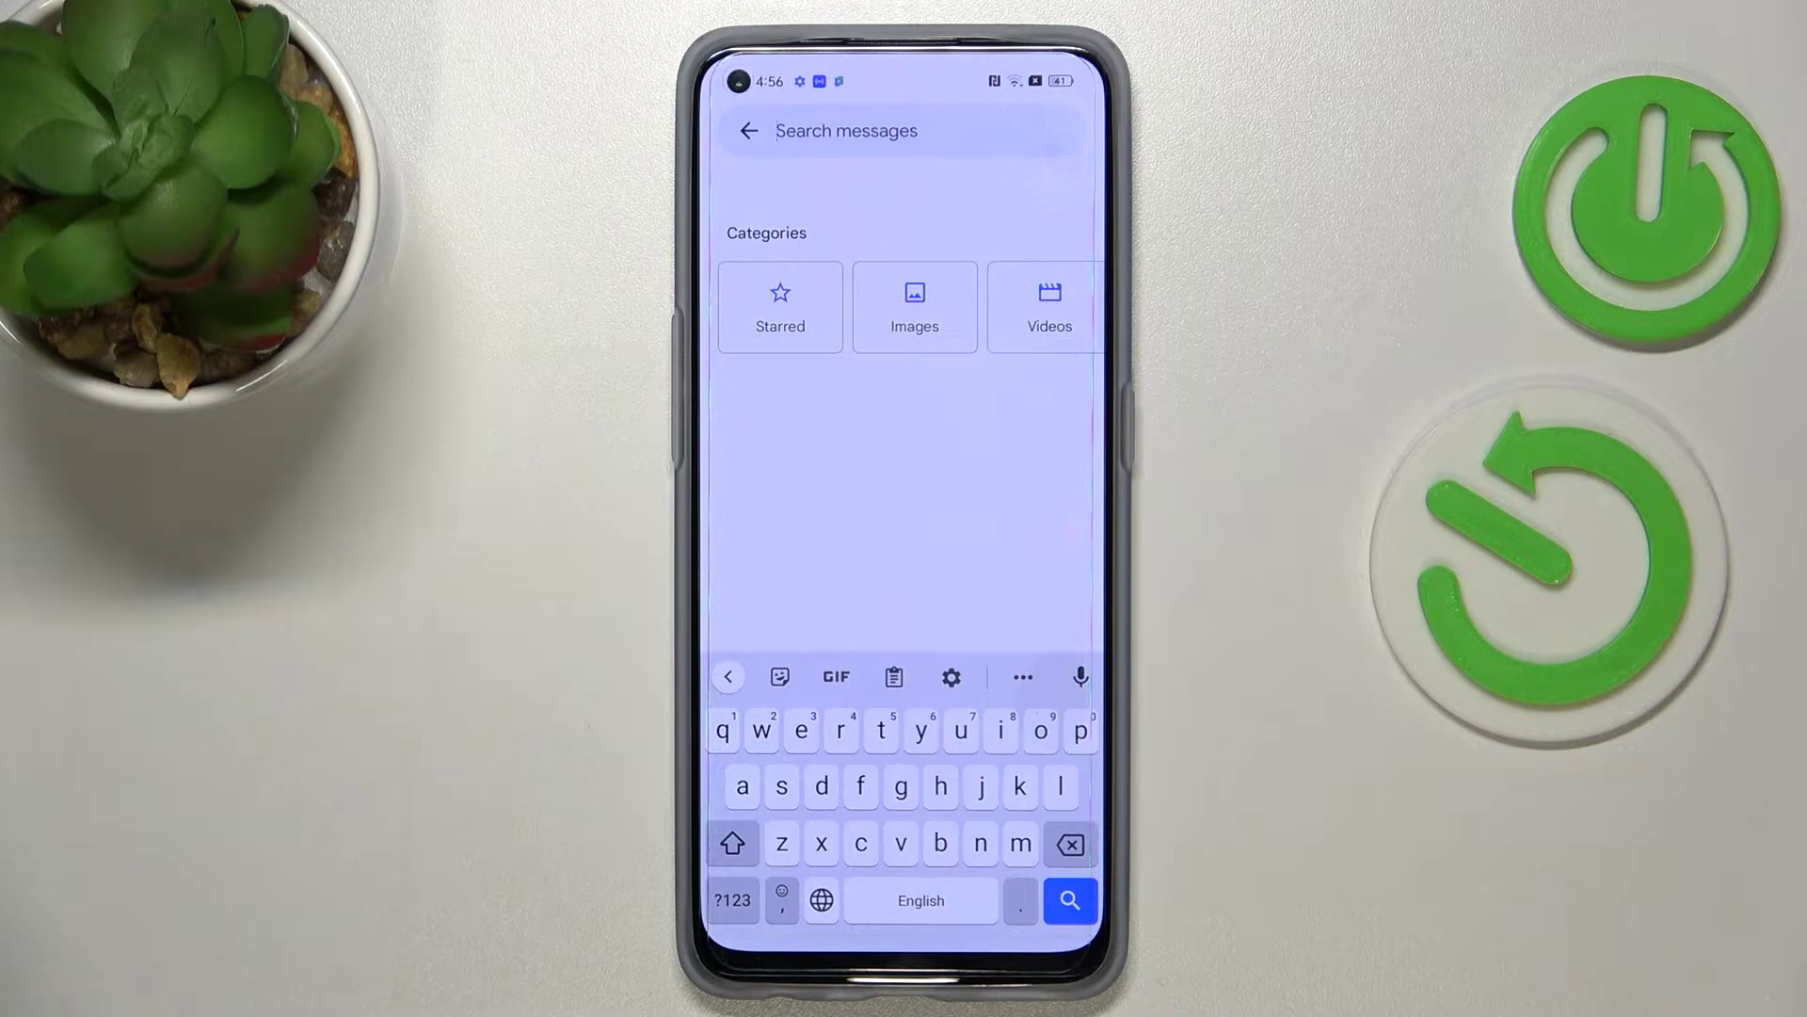
{"action": "type", "text": "dkyj"}
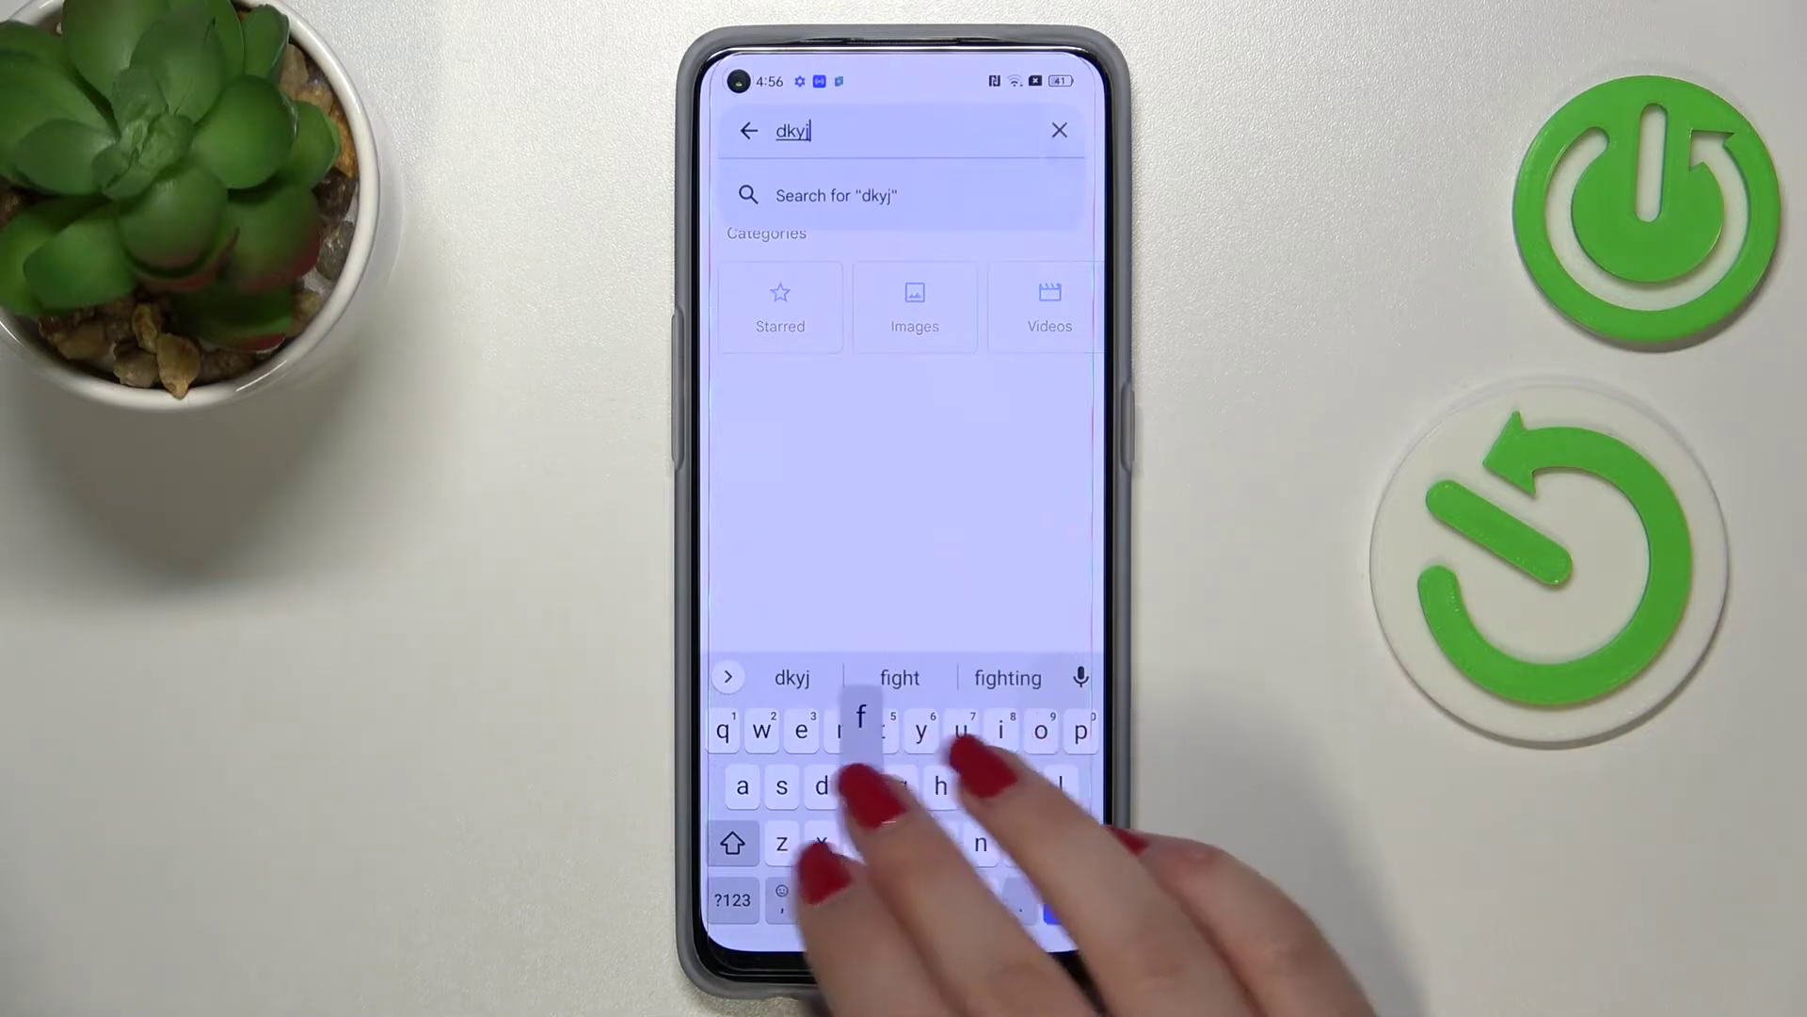
{"action": "type", "text": "fbjf"}
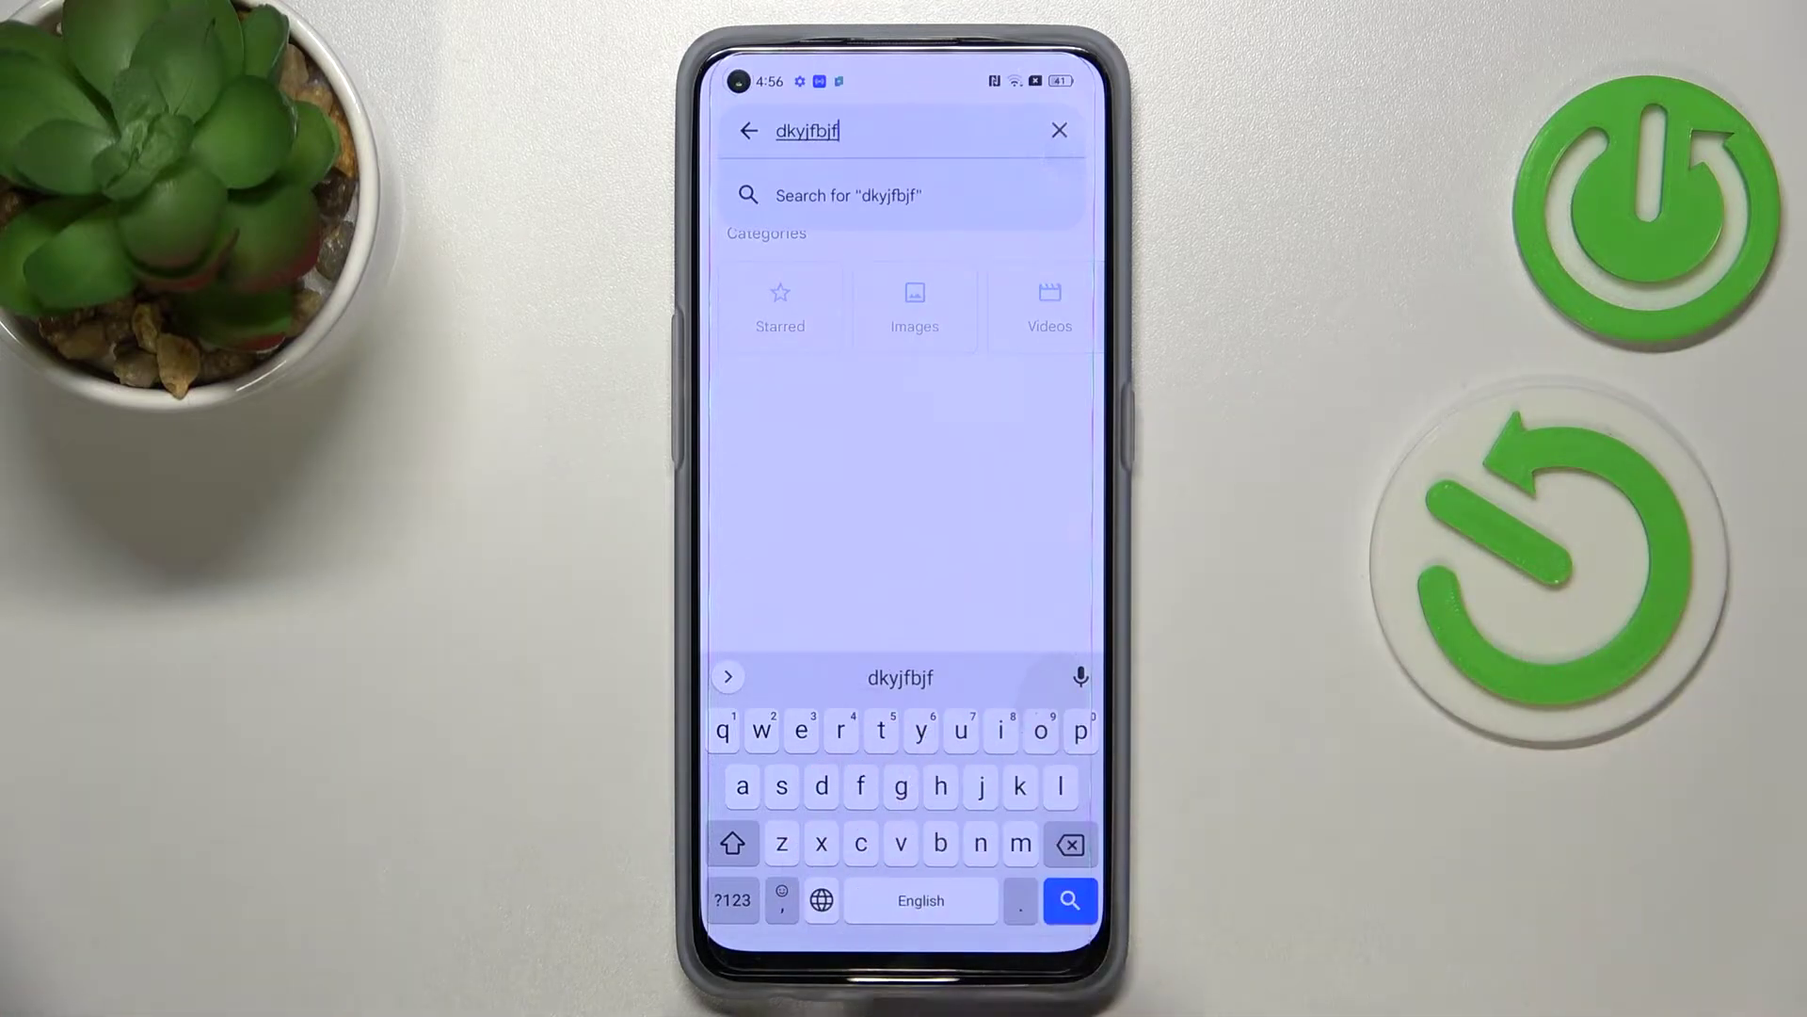
Step: Type in the search field, switching the keyboard to Urdu and then back to English
{"action": "left_click", "coordinate": [848, 889]}
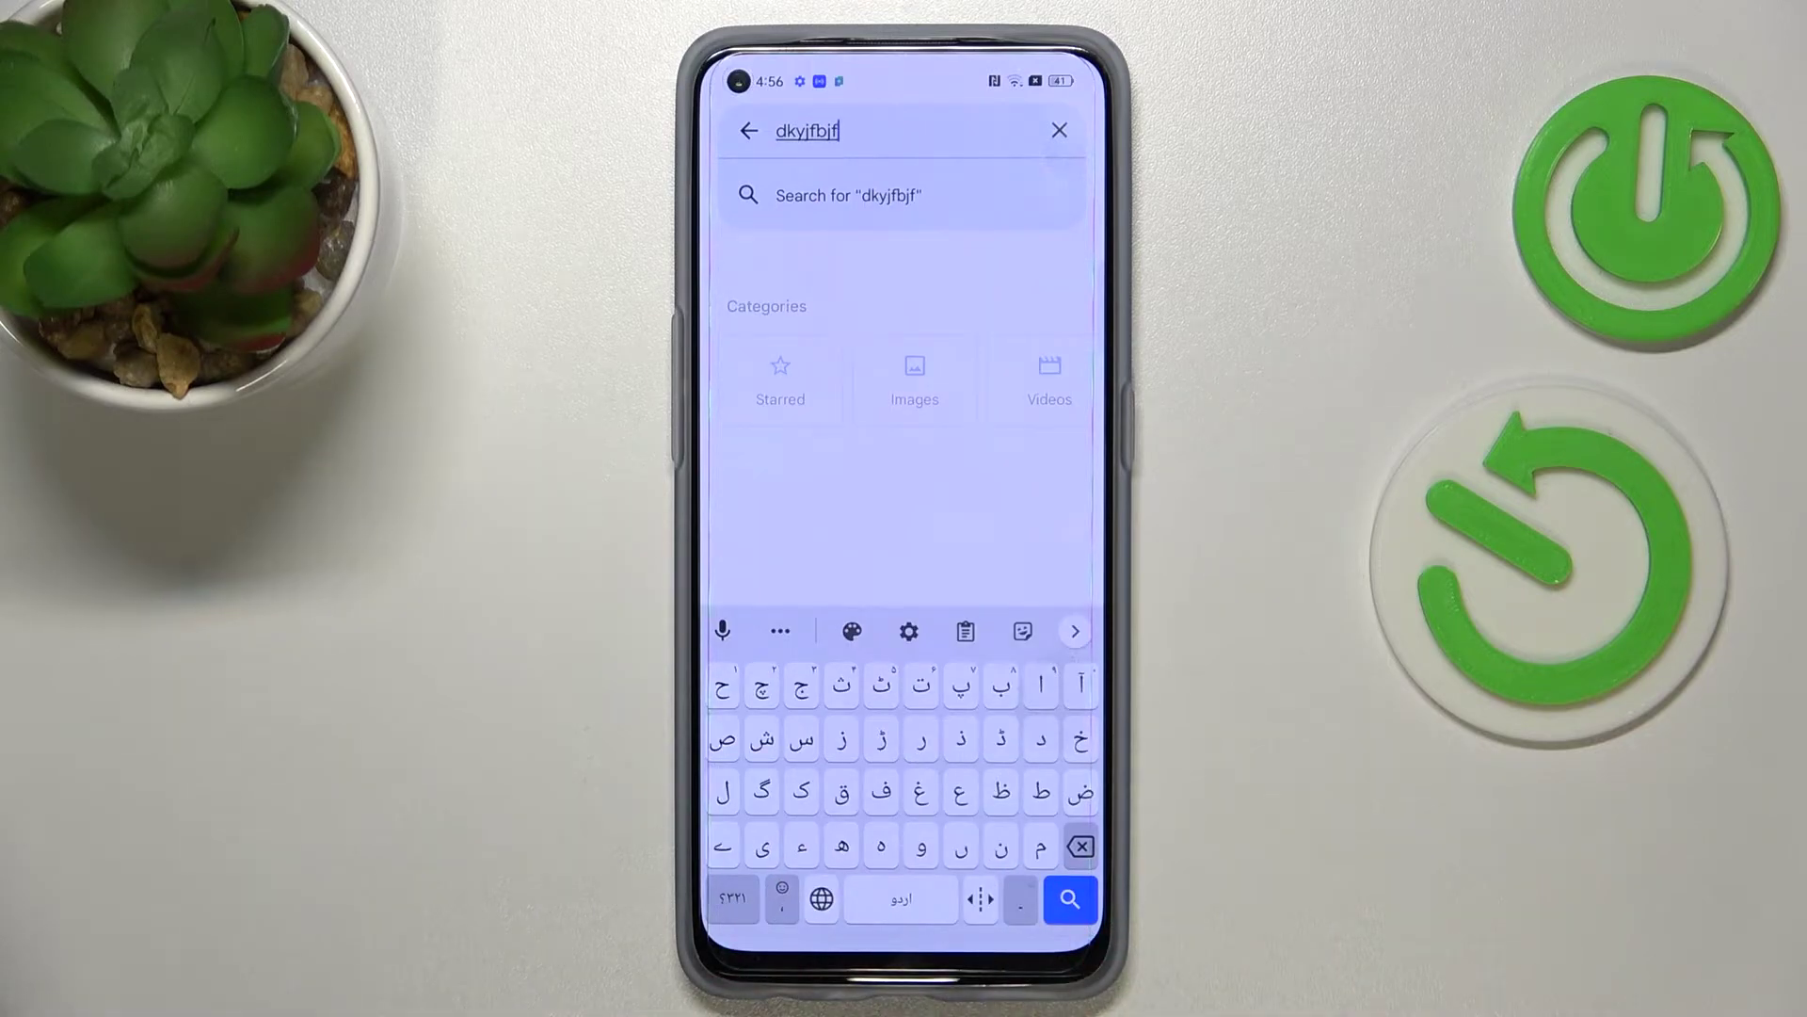
{"action": "type", "text": "کڈکڈذژ"}
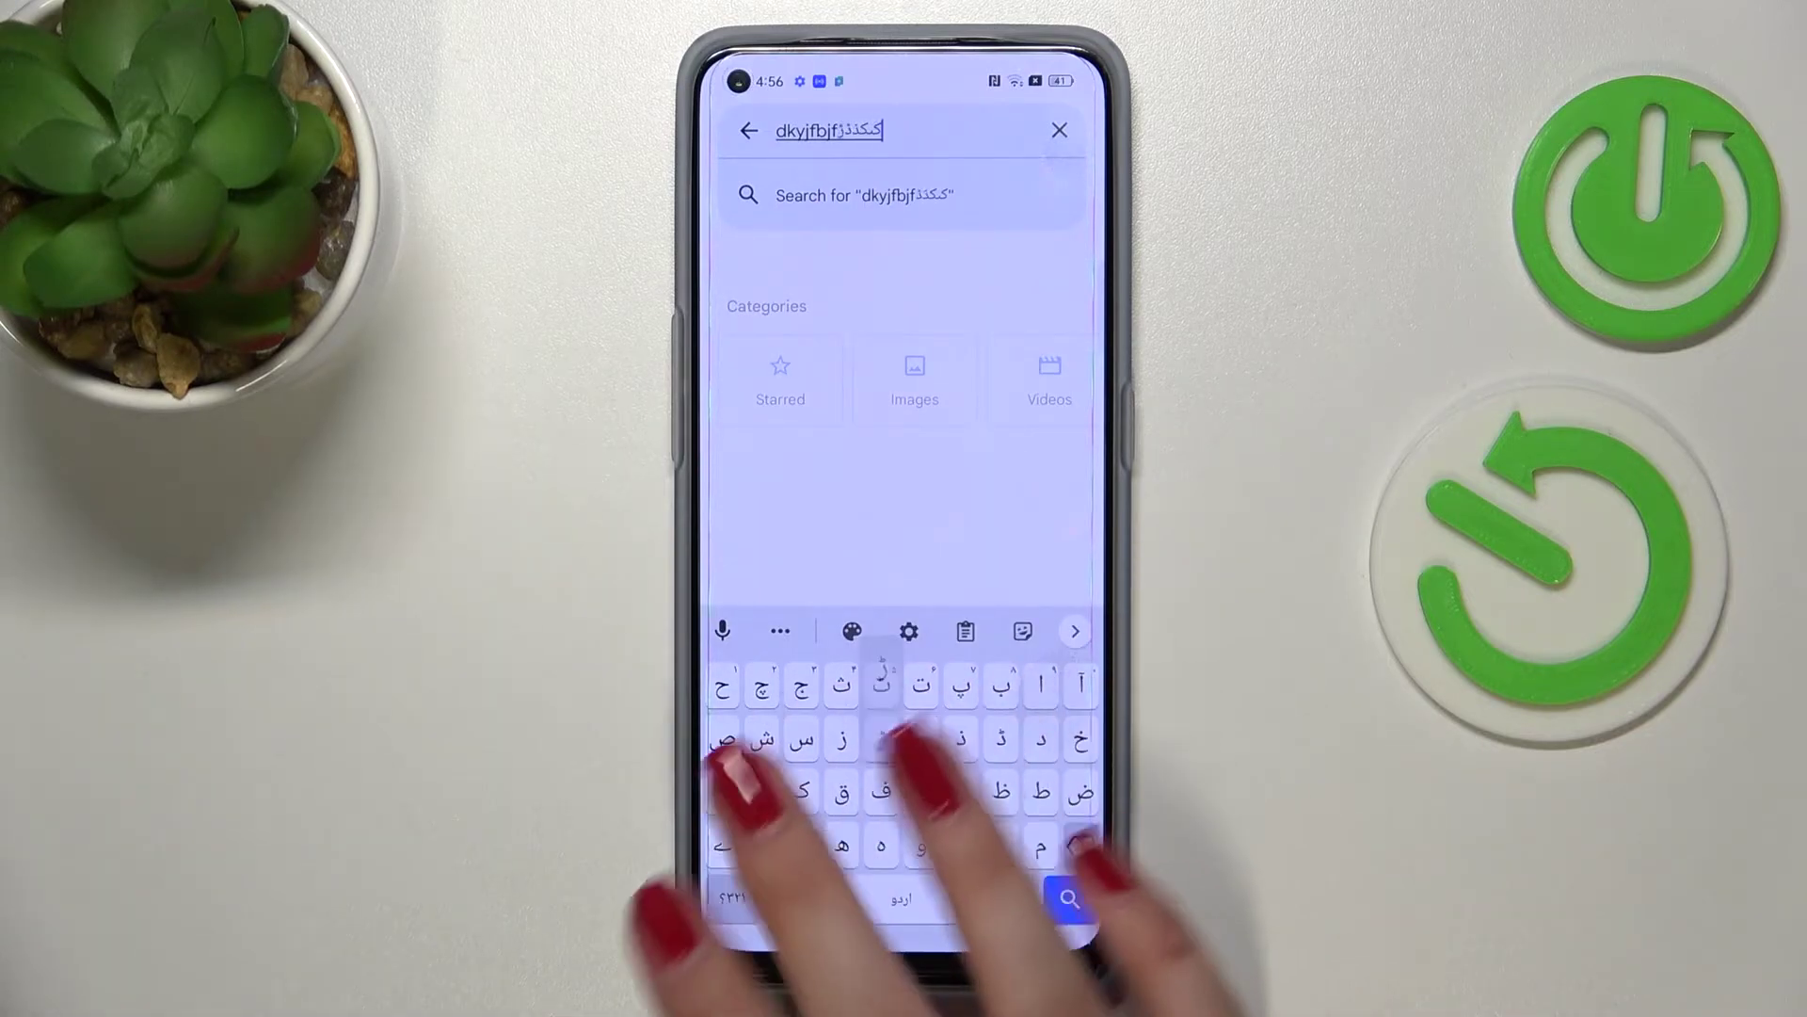
{"action": "type", "text": "ڑےعڈذکرگردفقظ"}
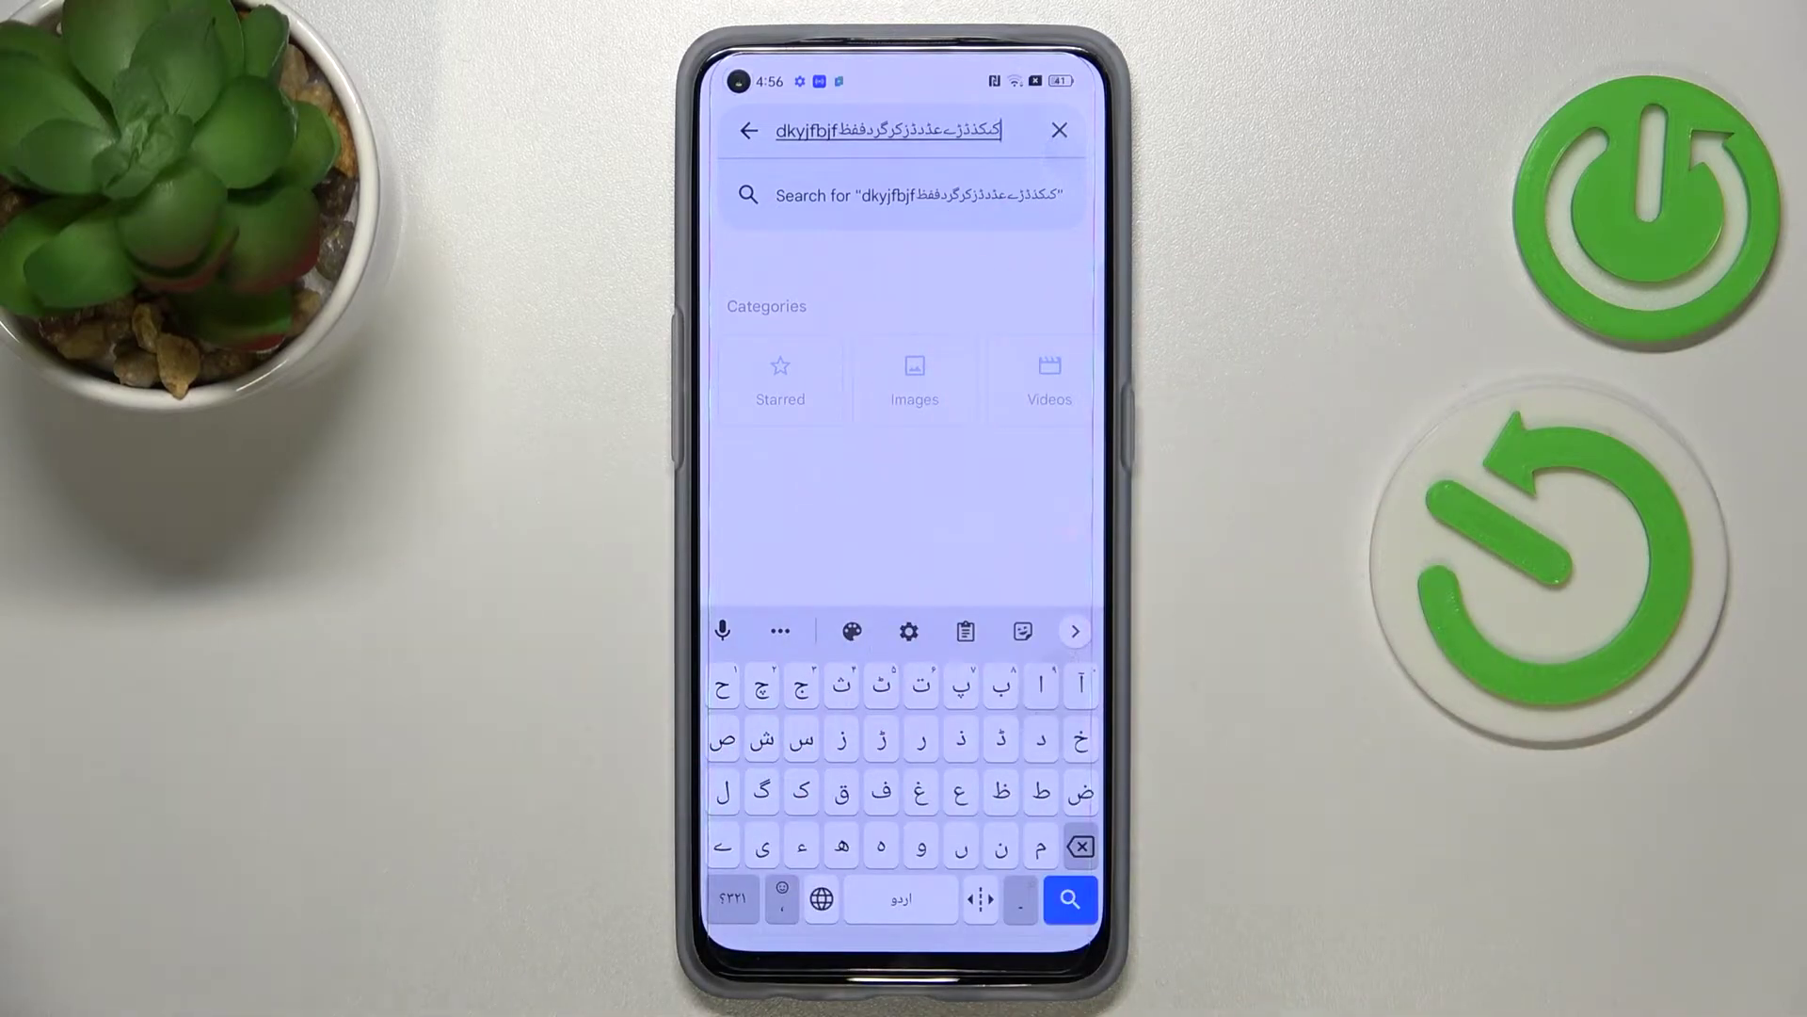
{"action": "left_click", "coordinate": [822, 899]}
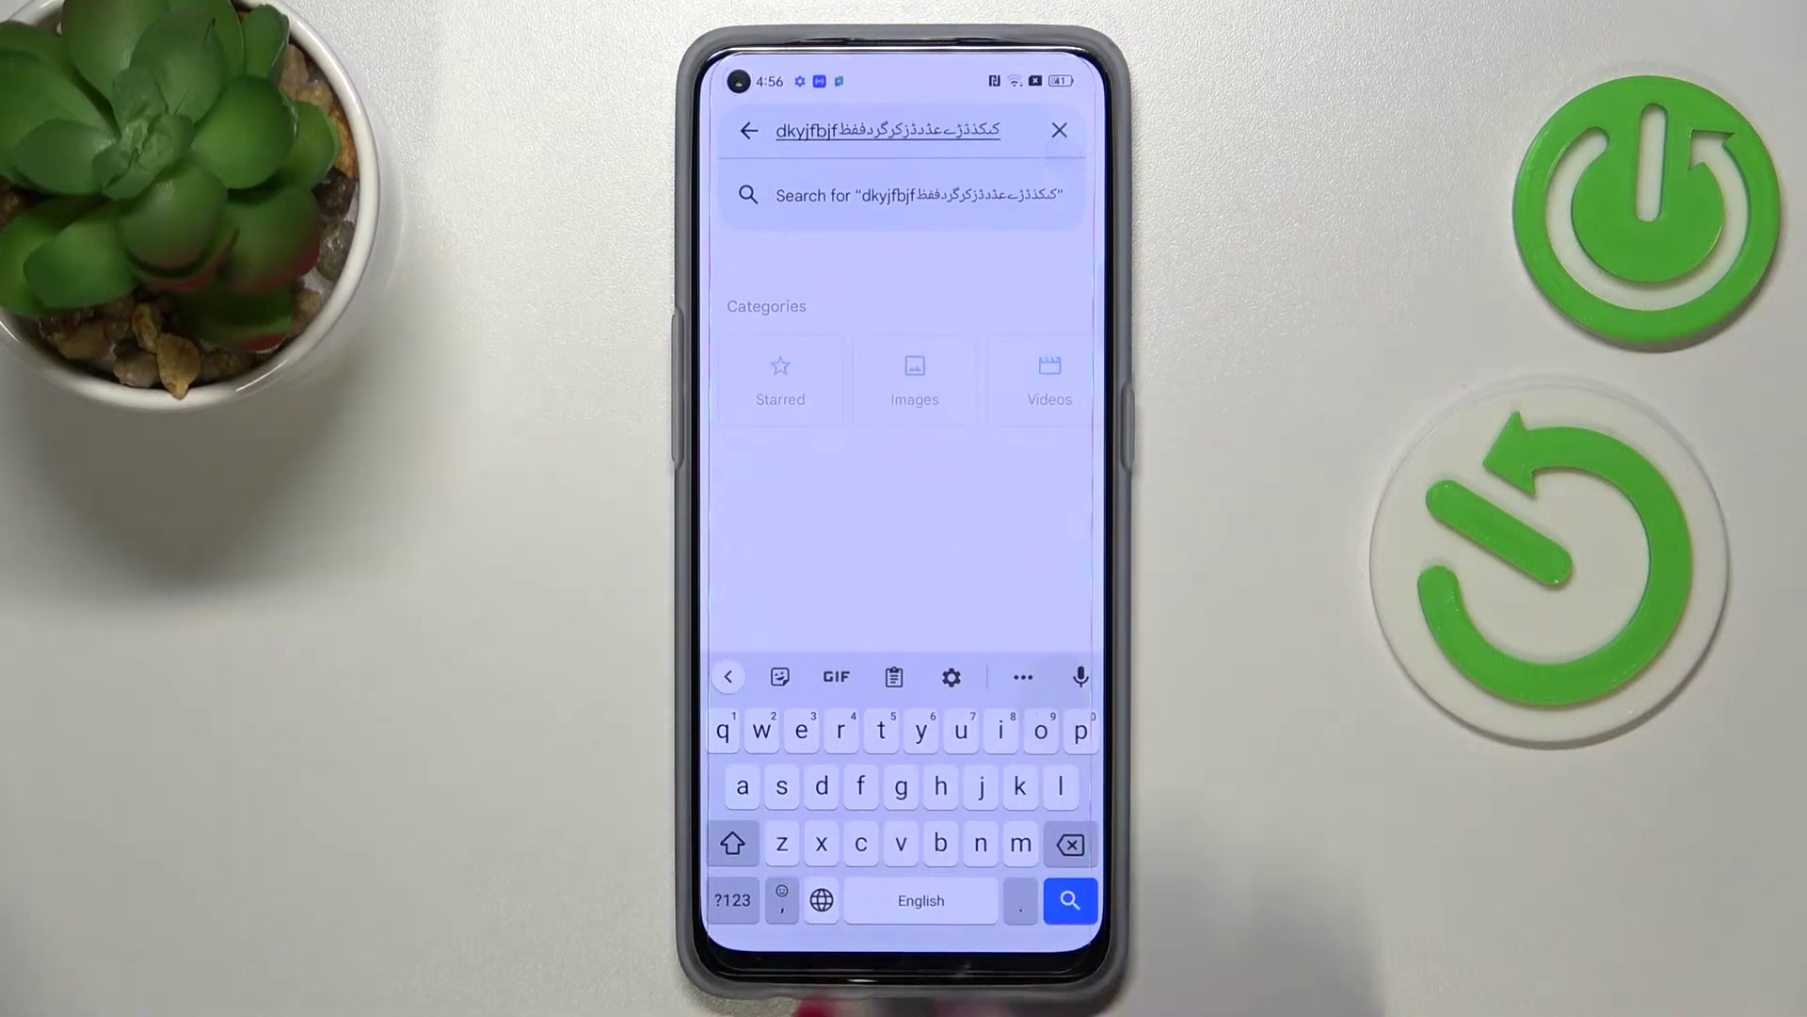
{"action": "type", "text": "gshyd"}
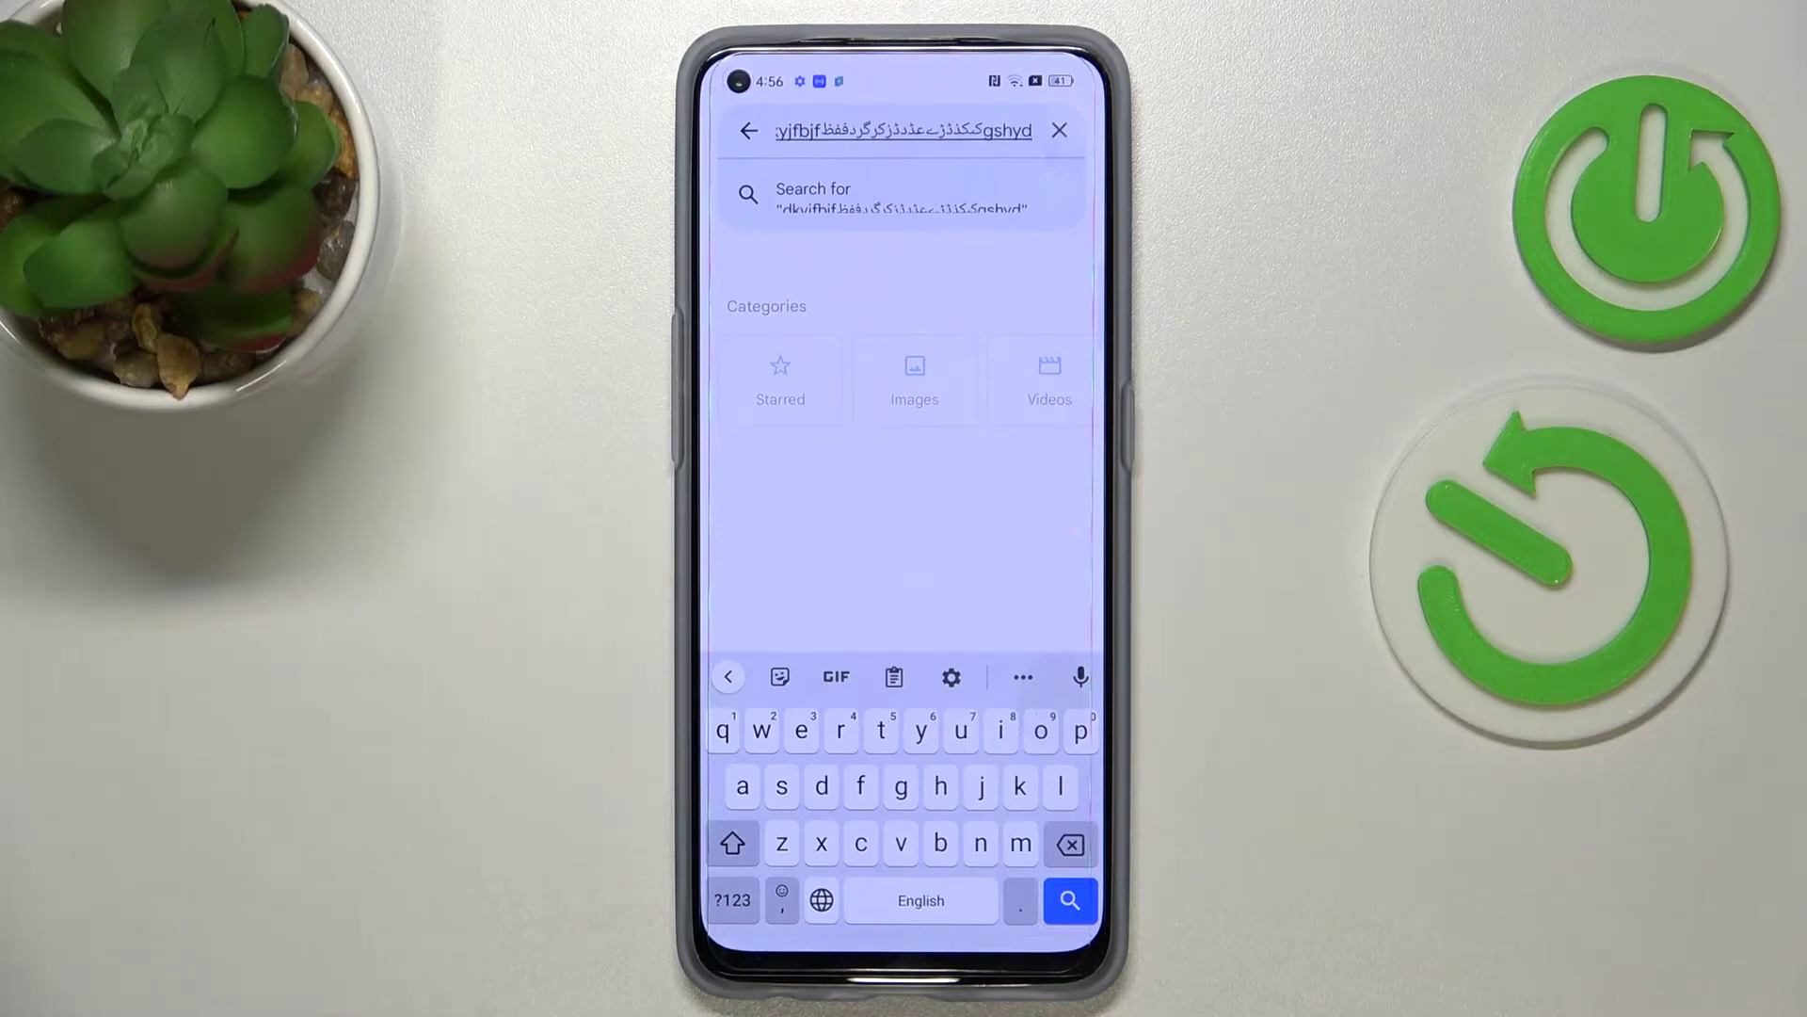
Step: Delete Urdu (India) from Gboard's languages list so only English (US) remains, then go back
{"action": "left_click", "coordinate": [951, 677]}
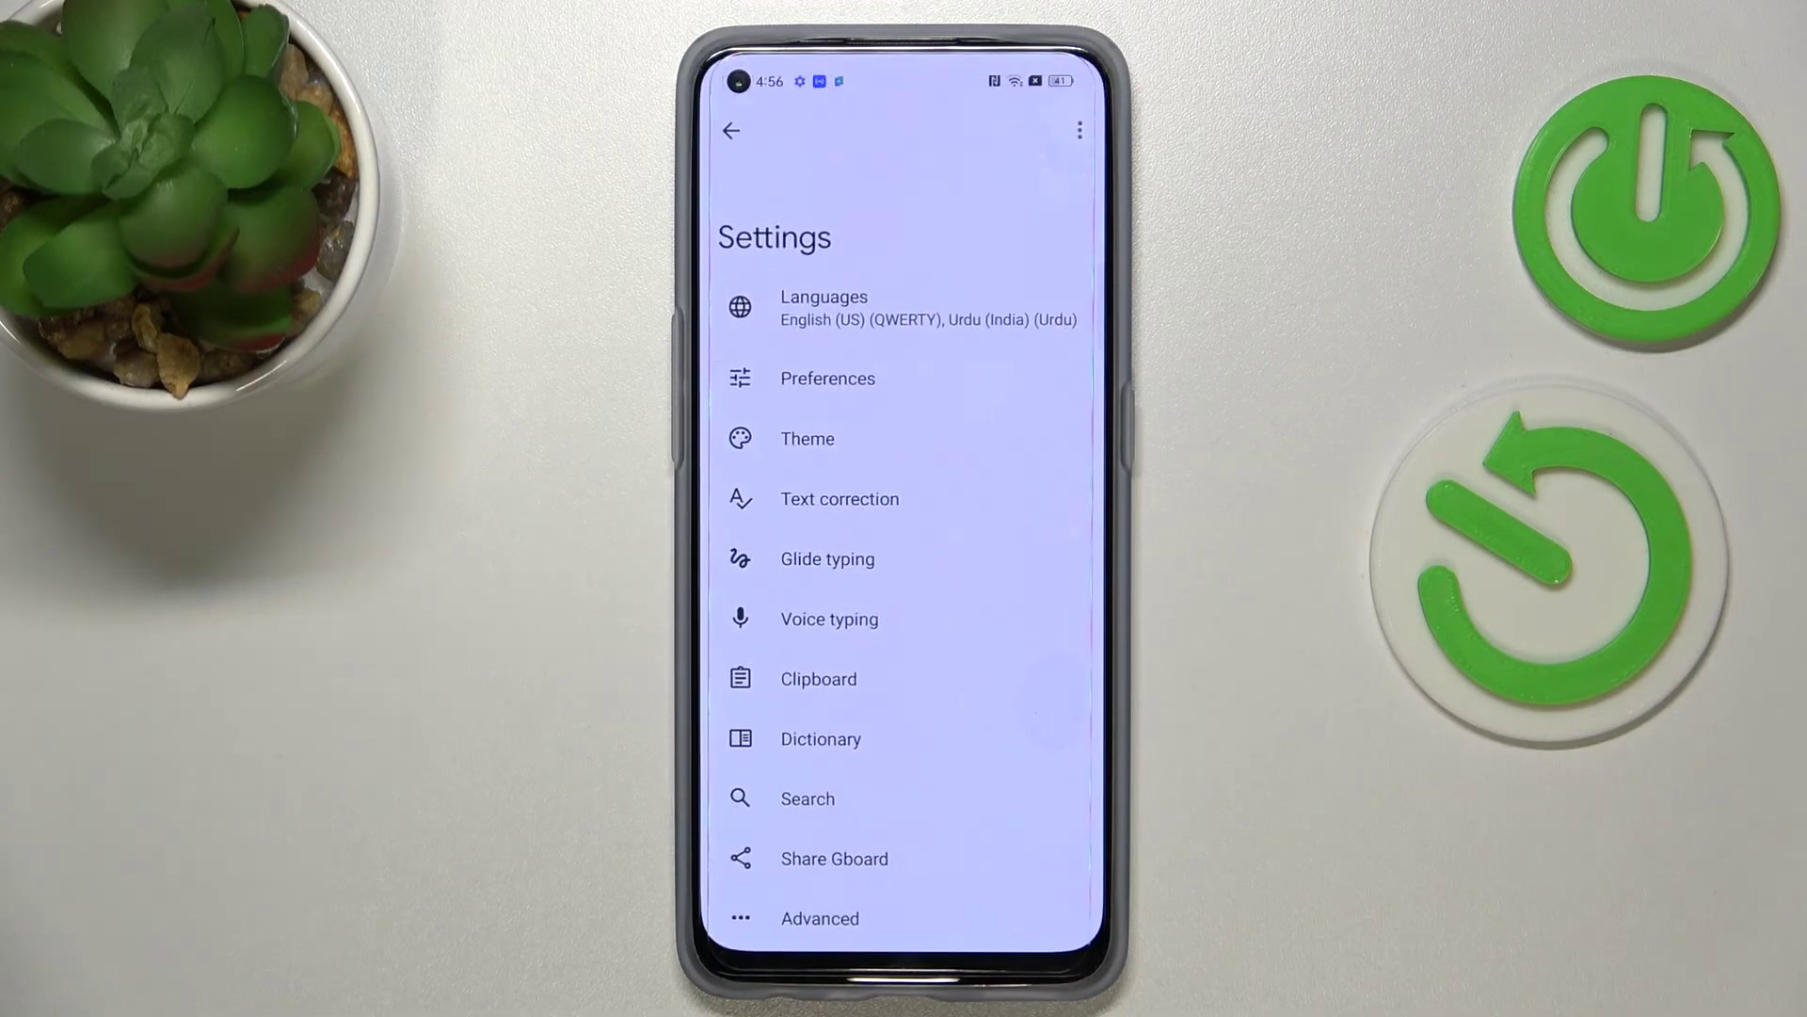
{"action": "left_click", "coordinate": [825, 308]}
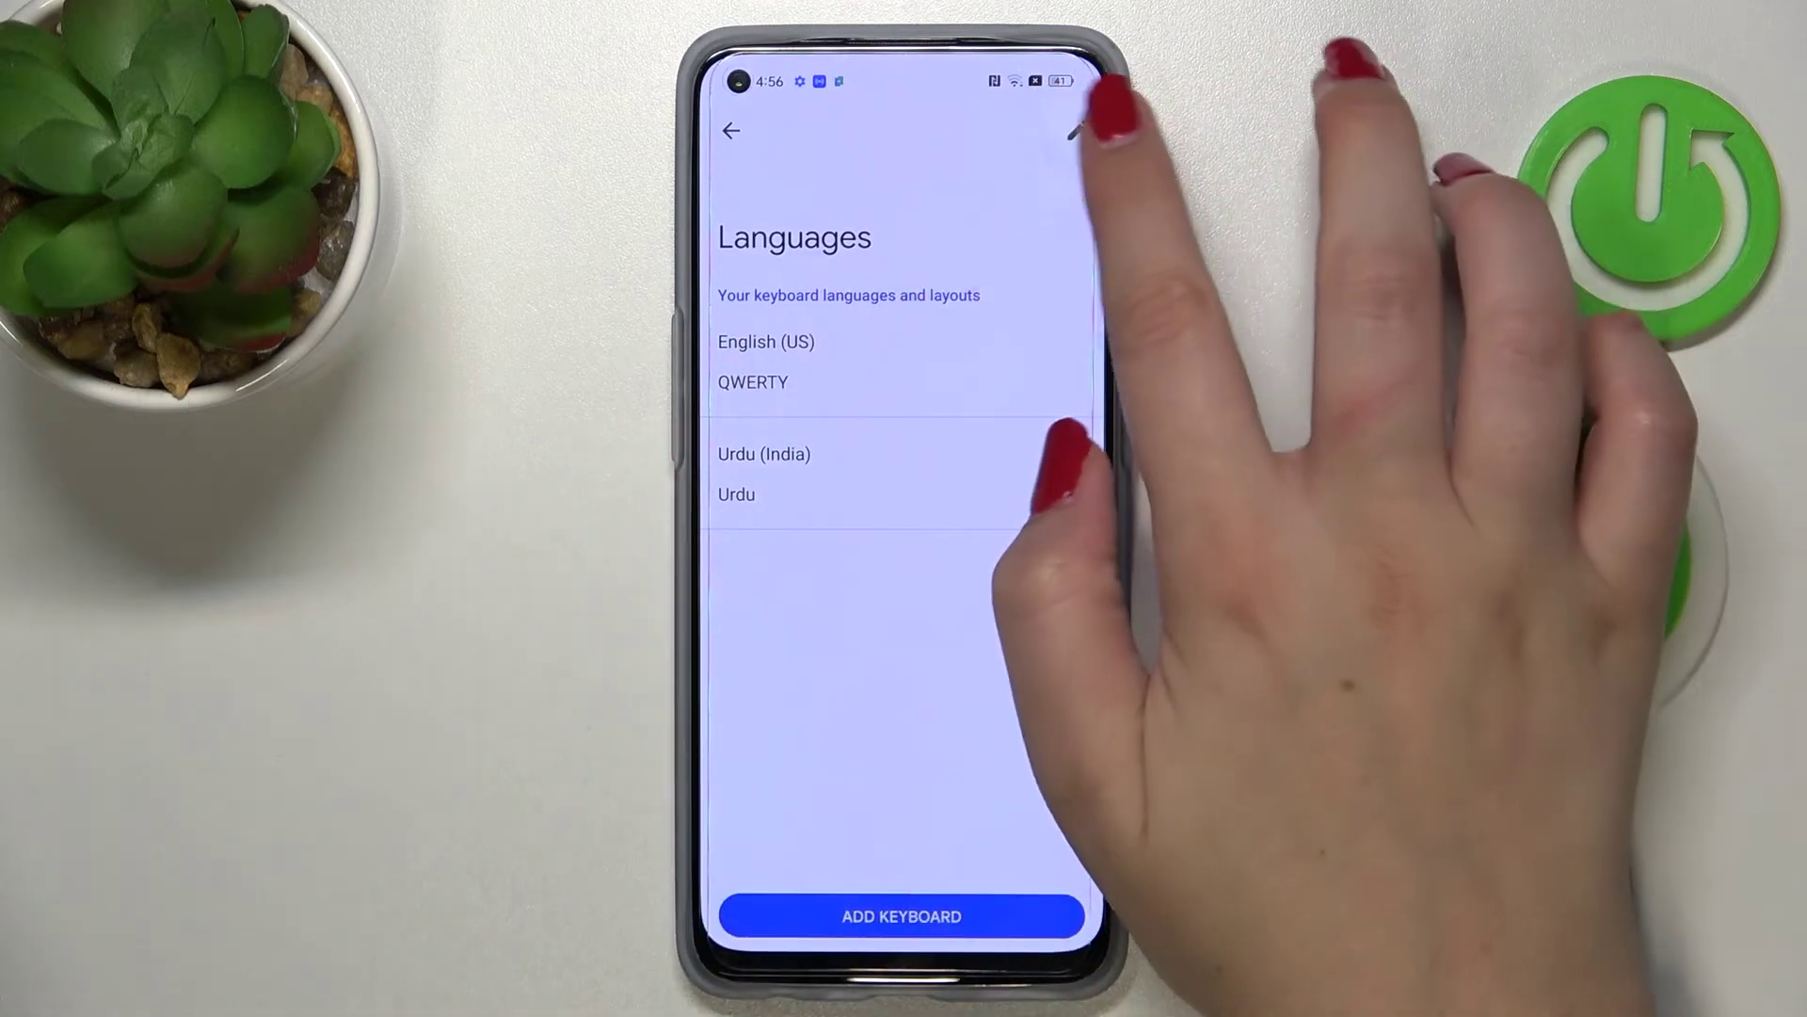
{"action": "left_click", "coordinate": [1076, 130]}
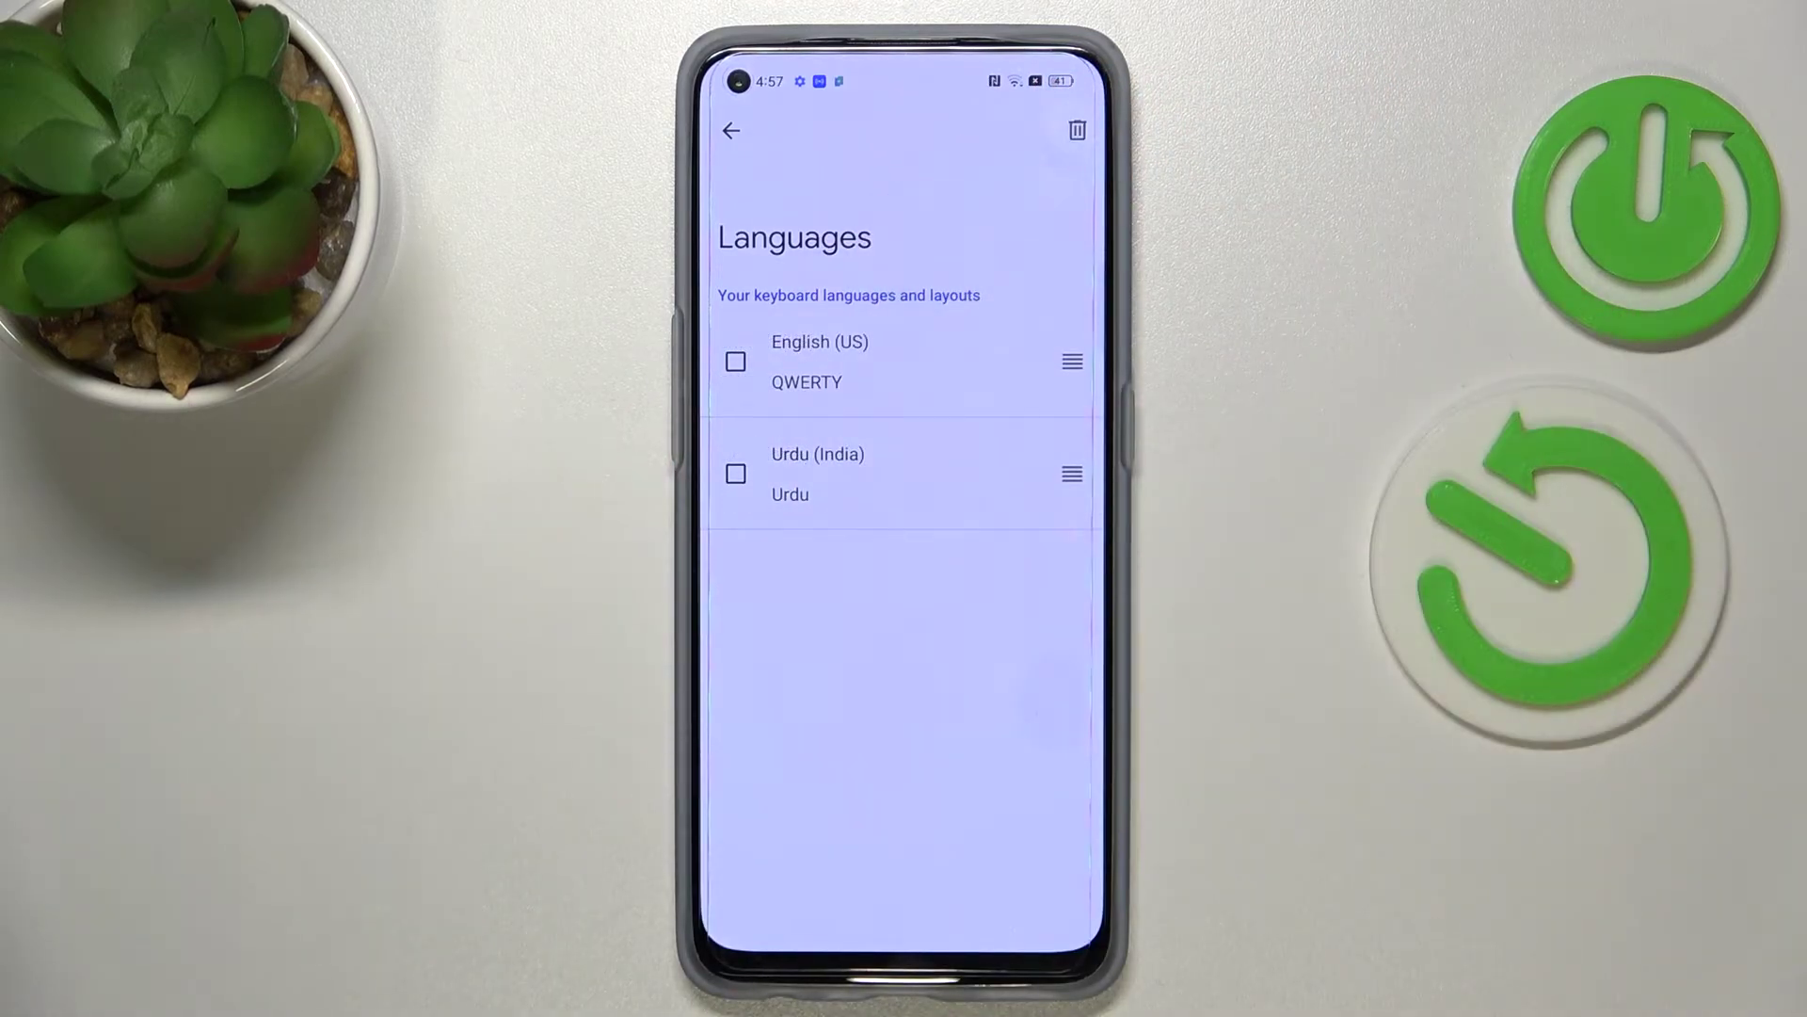
{"action": "left_click", "coordinate": [737, 473]}
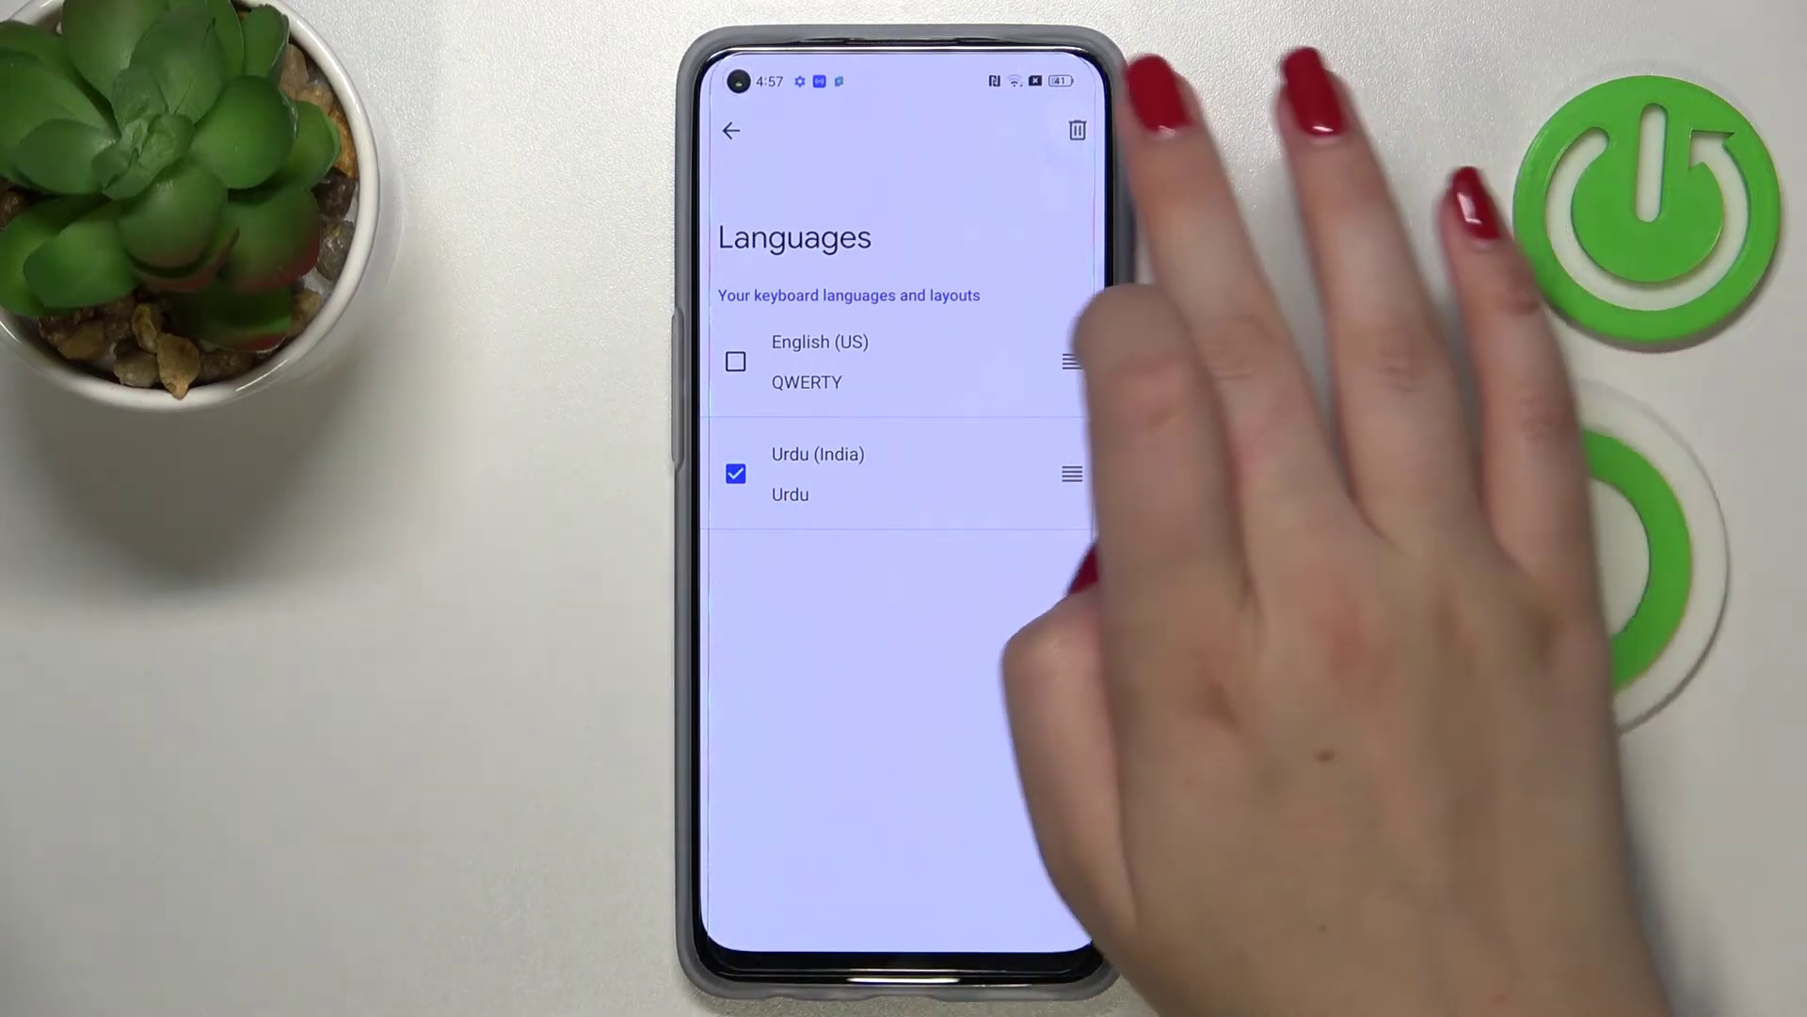
{"action": "left_click", "coordinate": [1077, 130]}
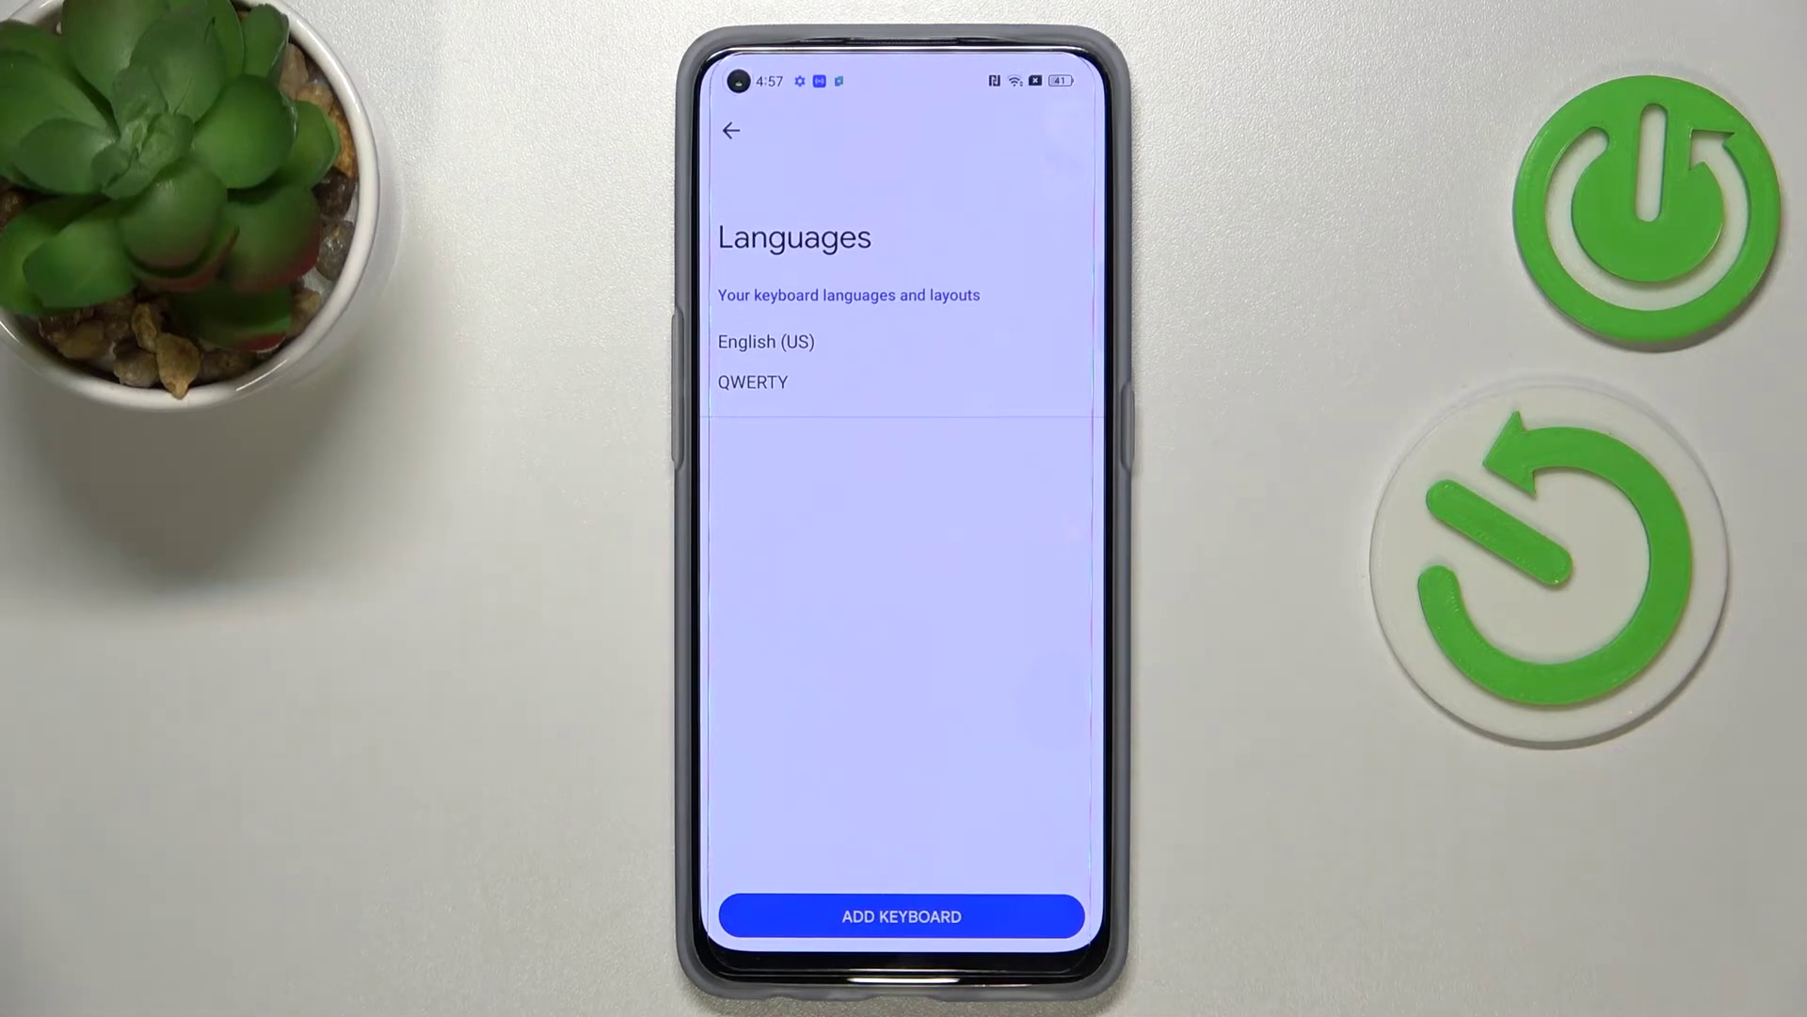
{"action": "left_click_drag", "start_coordinate": [707, 706], "coordinate": [819, 706]}
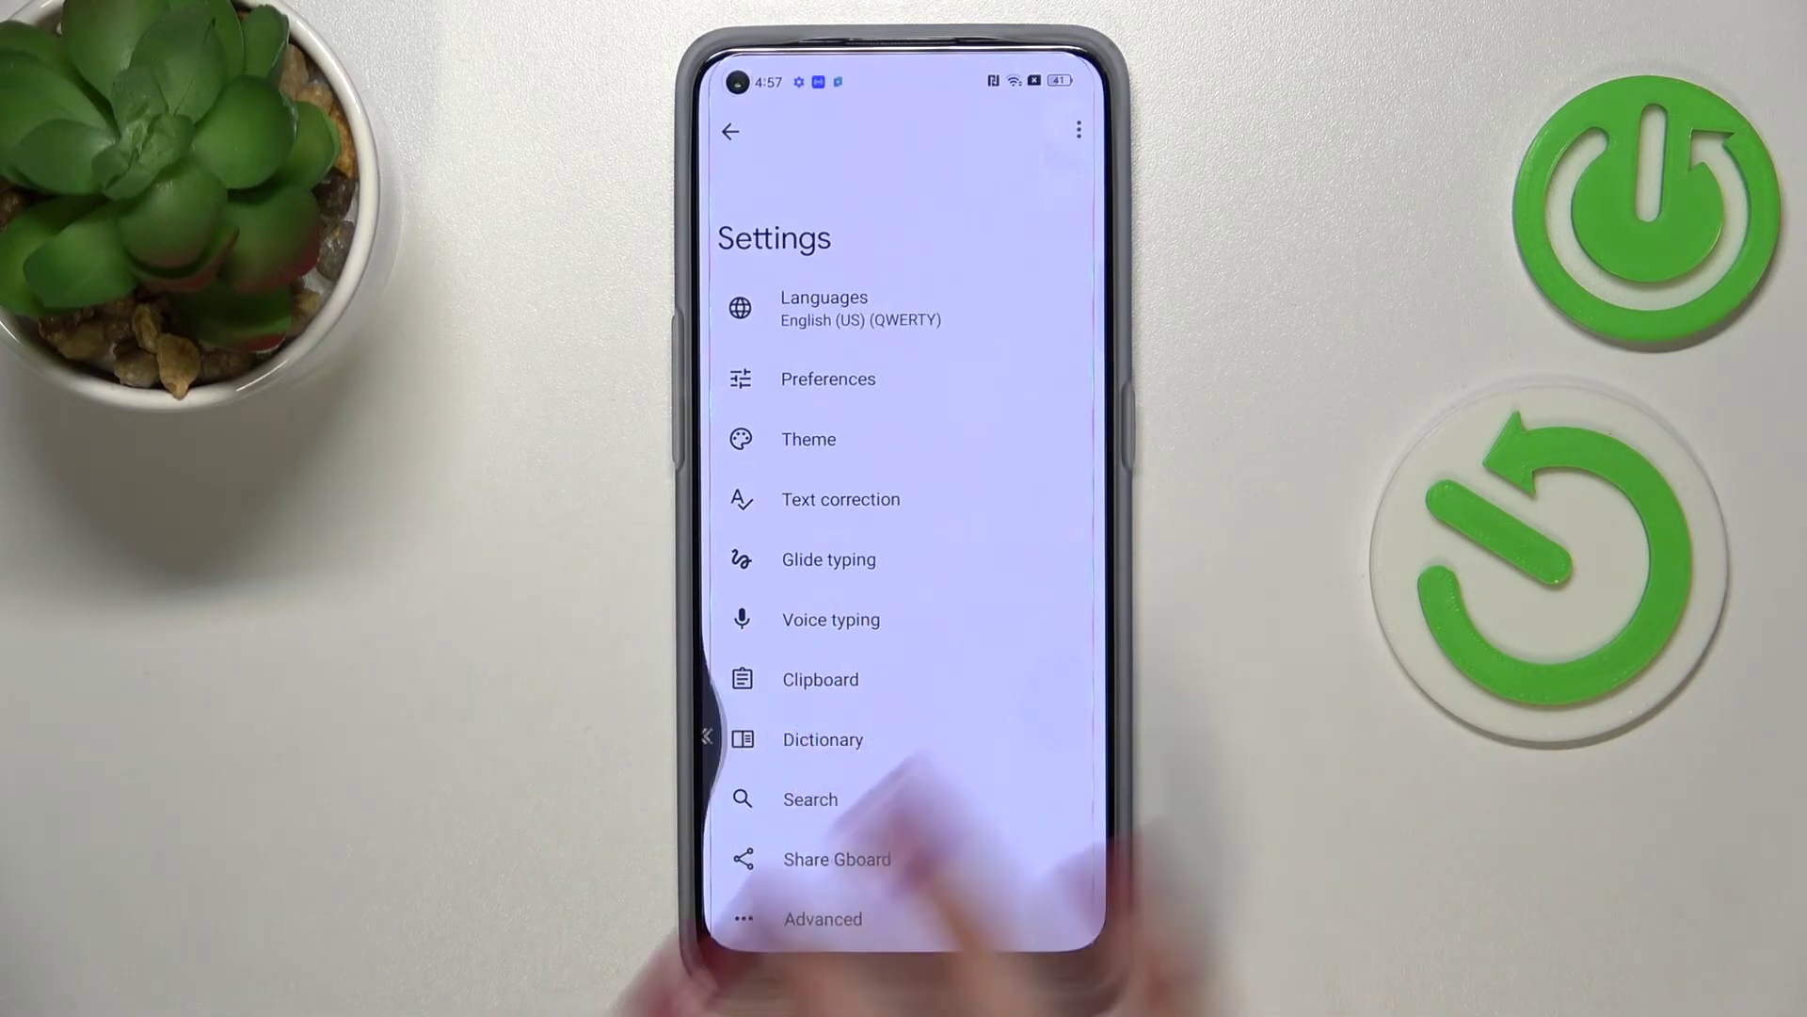
Step: Back in Messages search, deny Gboard's audio recording permission, then go to the home screen
{"action": "left_click", "coordinate": [807, 798]}
{"action": "left_click", "coordinate": [1082, 676]}
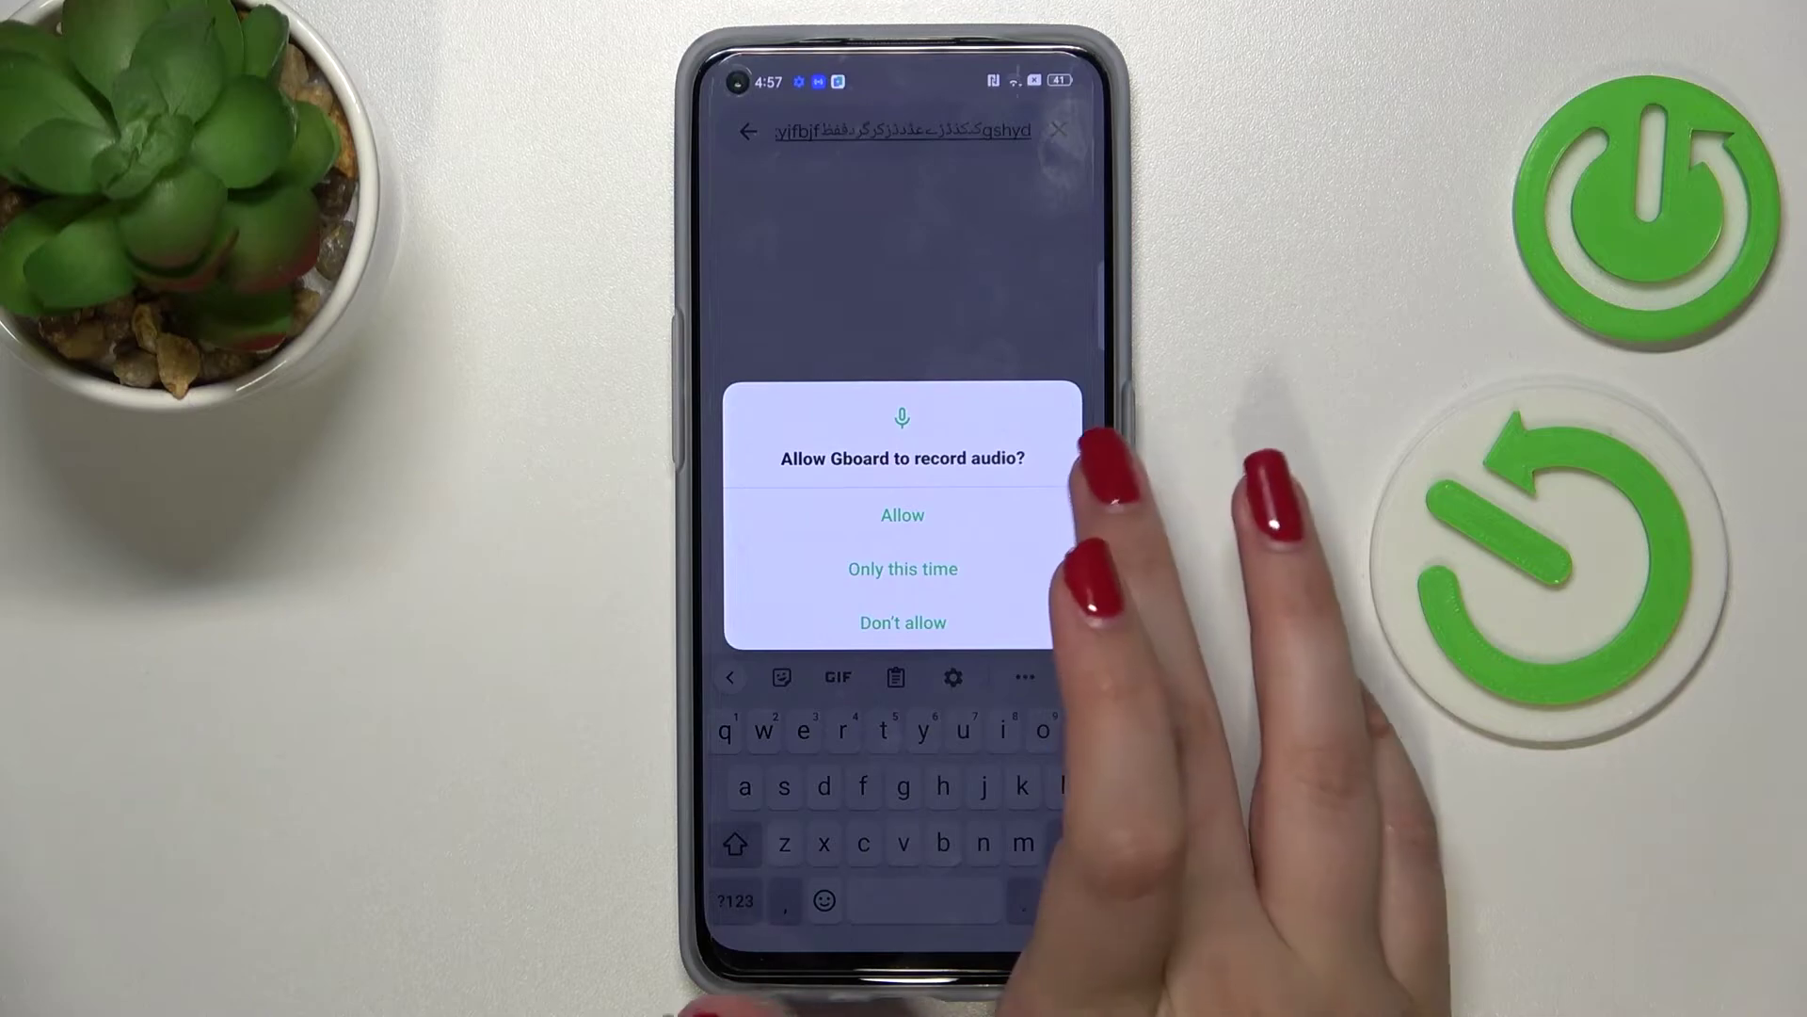
{"action": "left_click", "coordinate": [902, 621]}
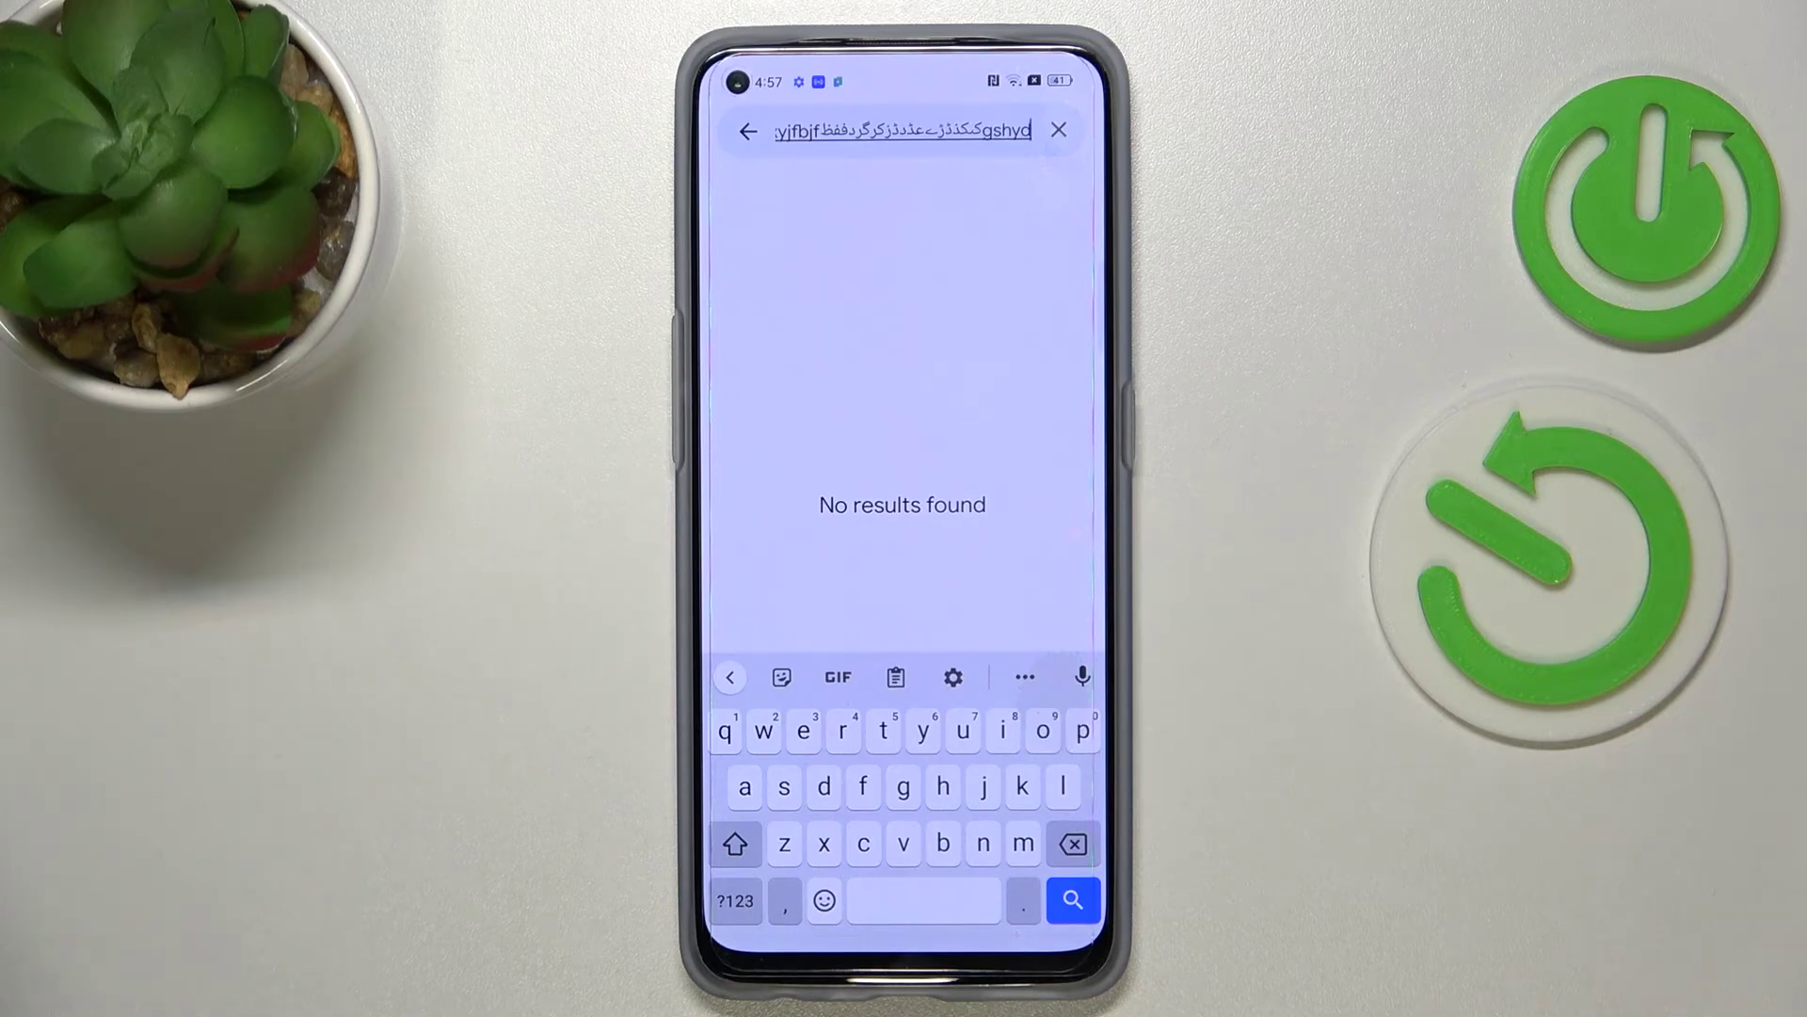
{"action": "left_click_drag", "start_coordinate": [905, 974], "coordinate": [905, 635]}
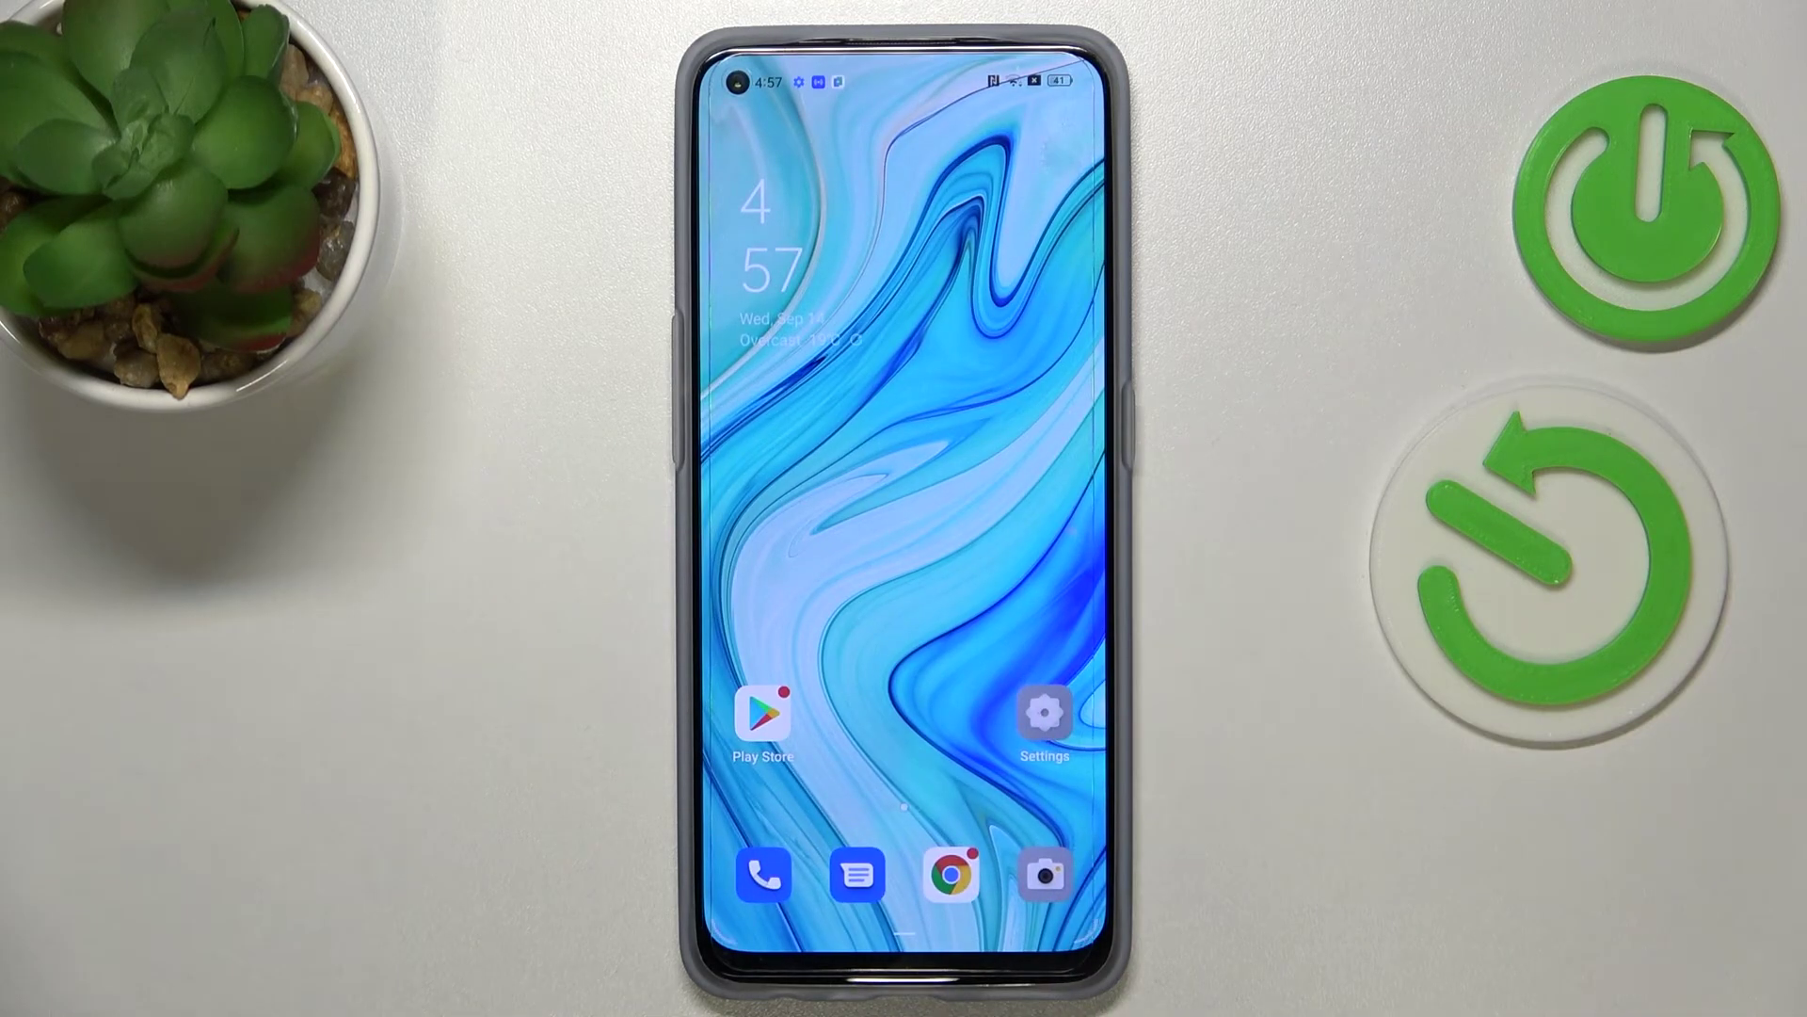